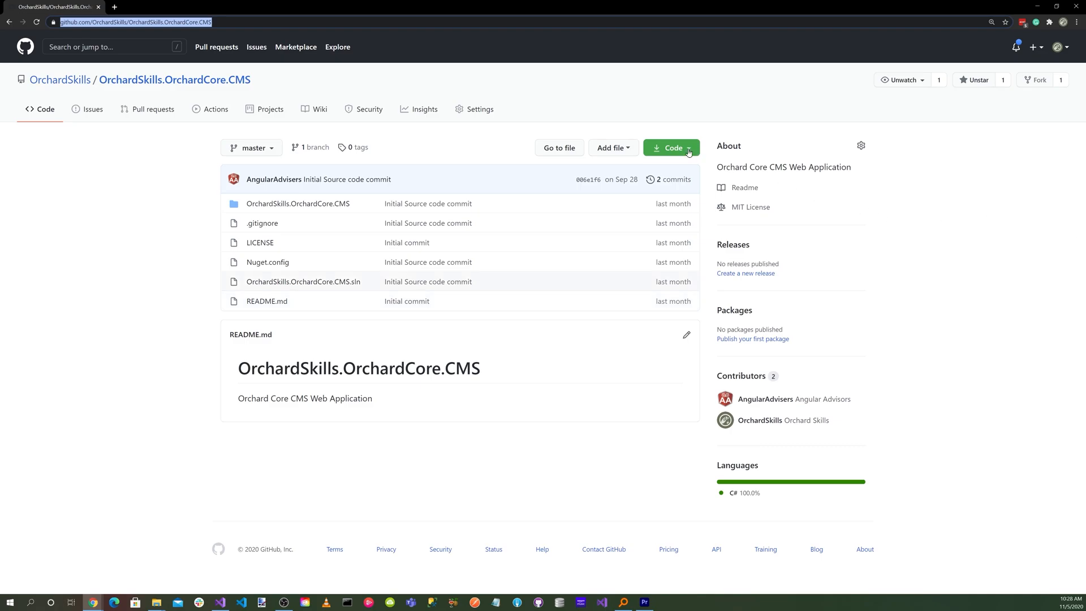
Step: Clone the OrchardSkills.OrchardCore.CMS repository to the default local path using GitHub Desktop
click(673, 150)
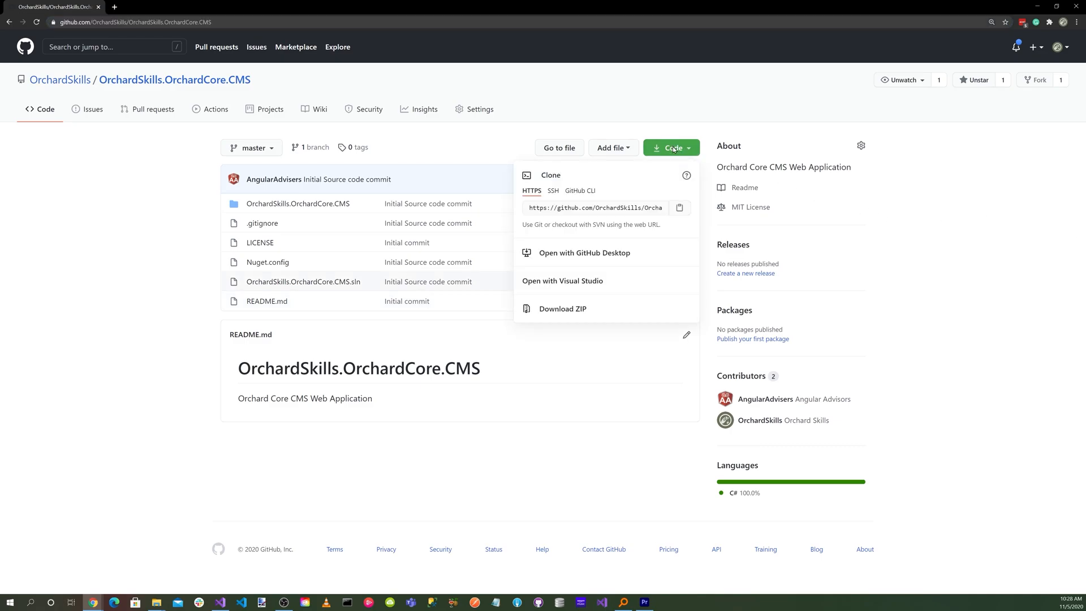
click(582, 258)
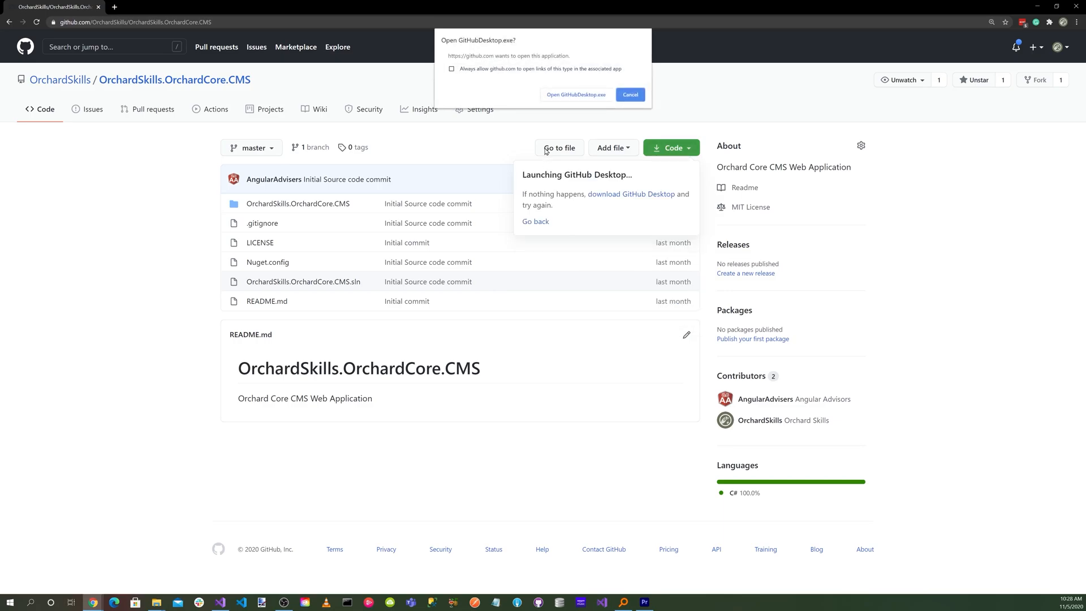
click(563, 95)
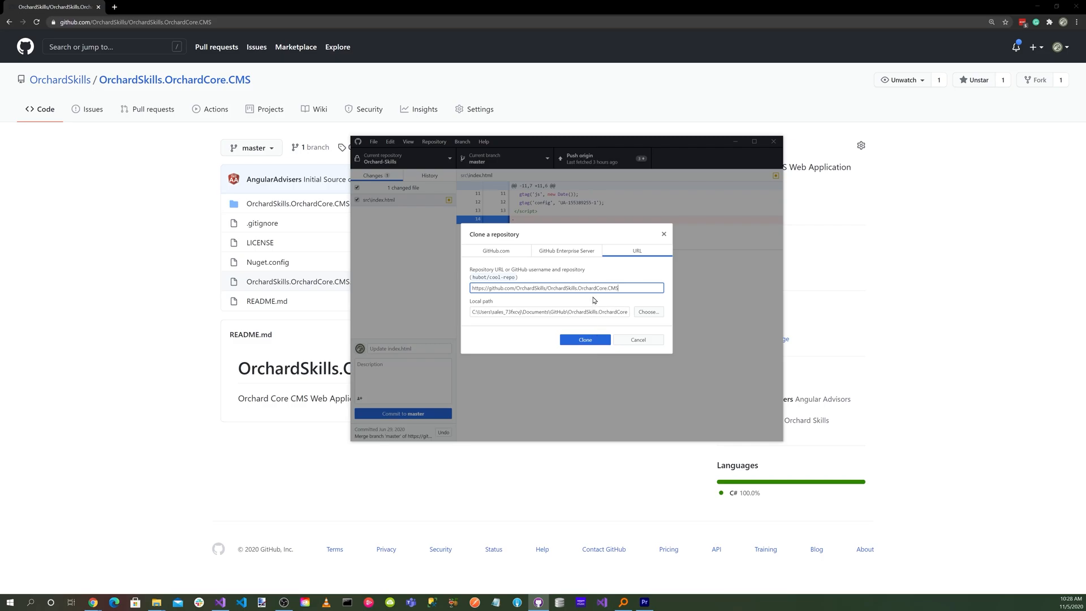
click(589, 340)
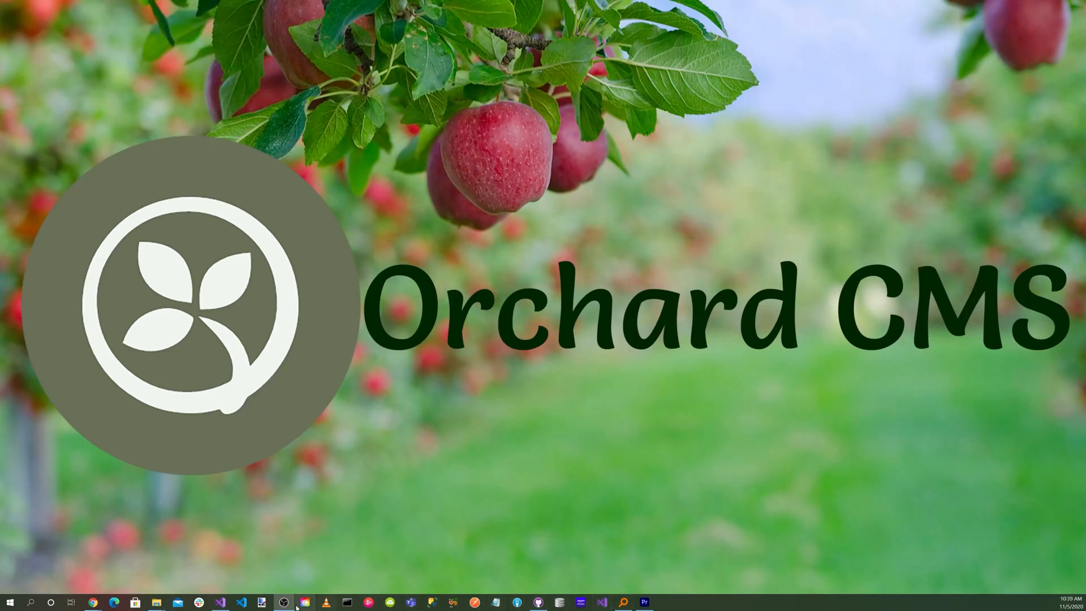
Step: Open the recent OrchardSkills.OrchardCore.CMS solution in Visual Studio 2019 and bring up NuGet package management for the whole solution
right_click(225, 607)
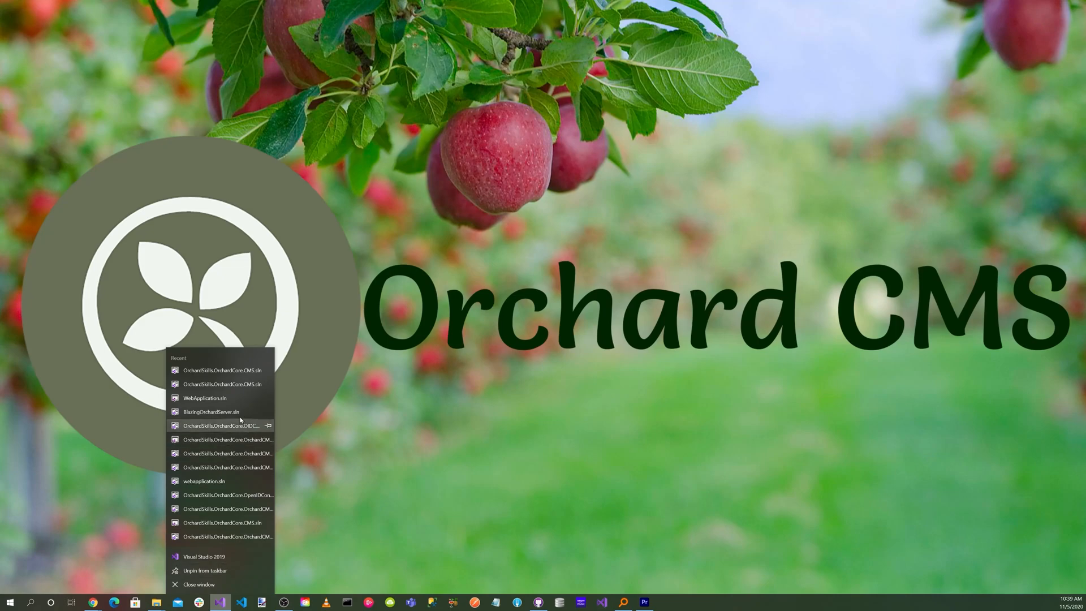
click(245, 377)
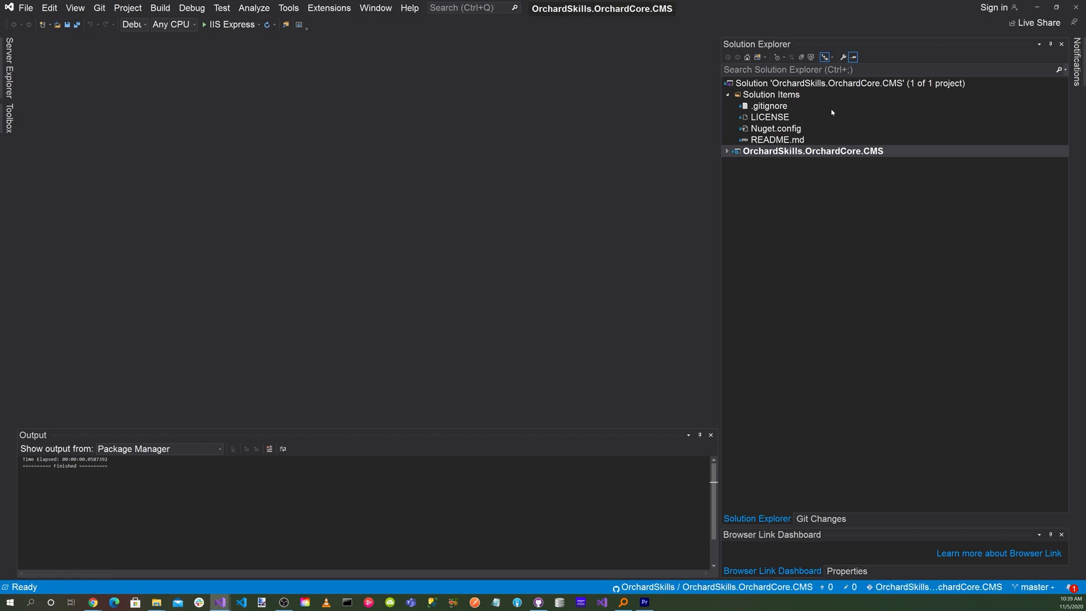
click(828, 85)
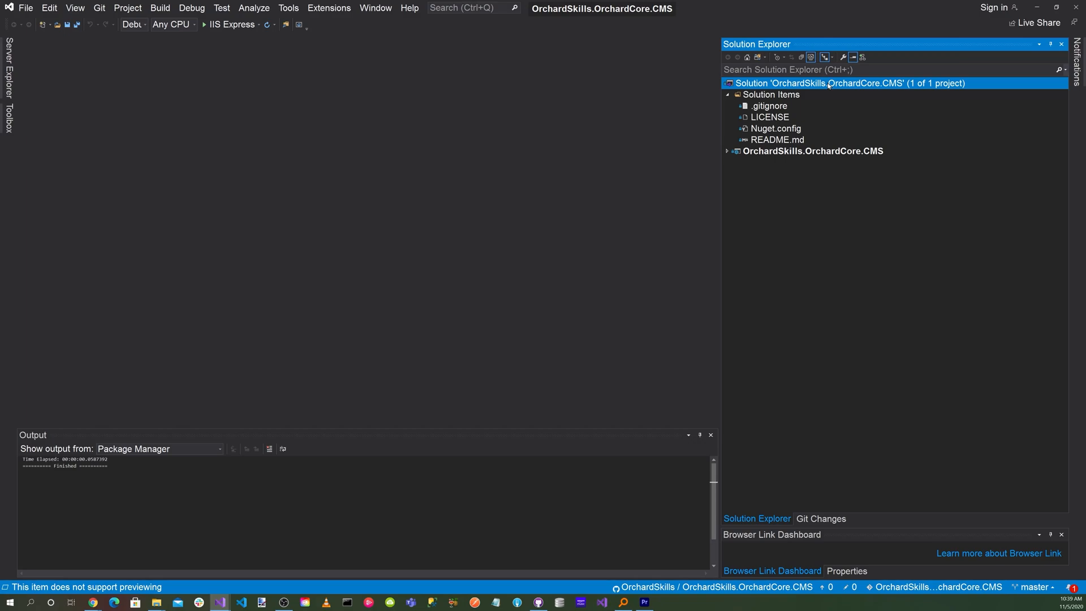
right_click(828, 85)
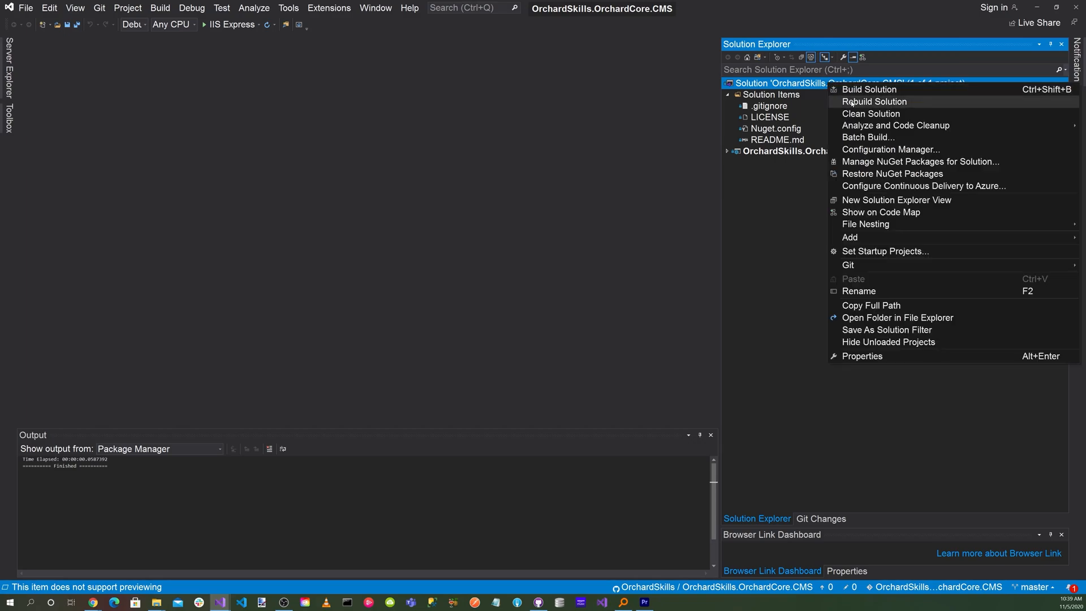
click(900, 164)
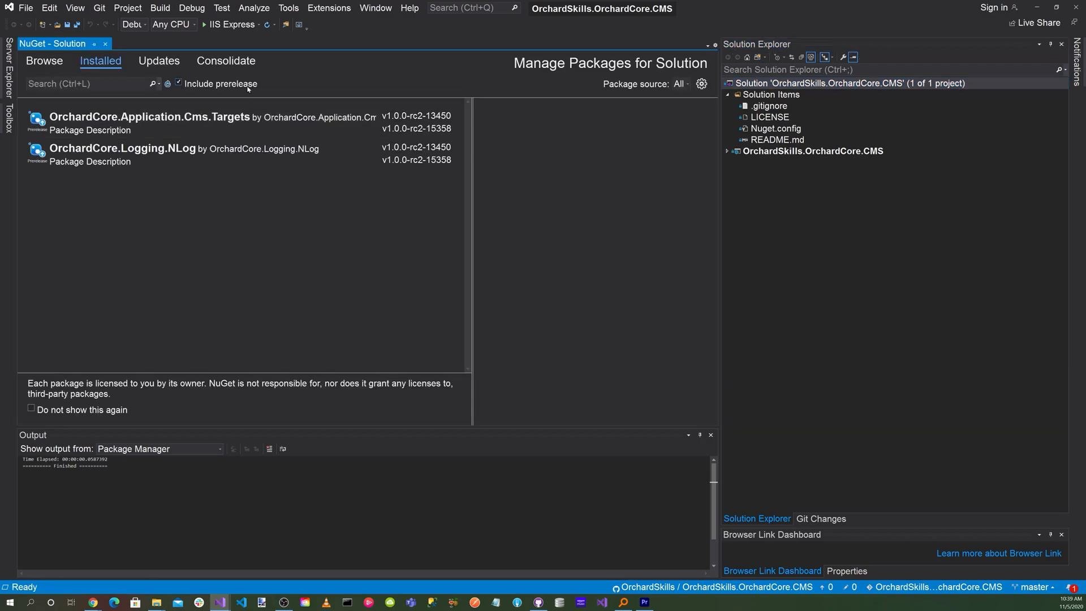
Step: Update all the solution's NuGet packages from the OrchardCorePreview source, accepting the license terms
click(680, 83)
click(706, 123)
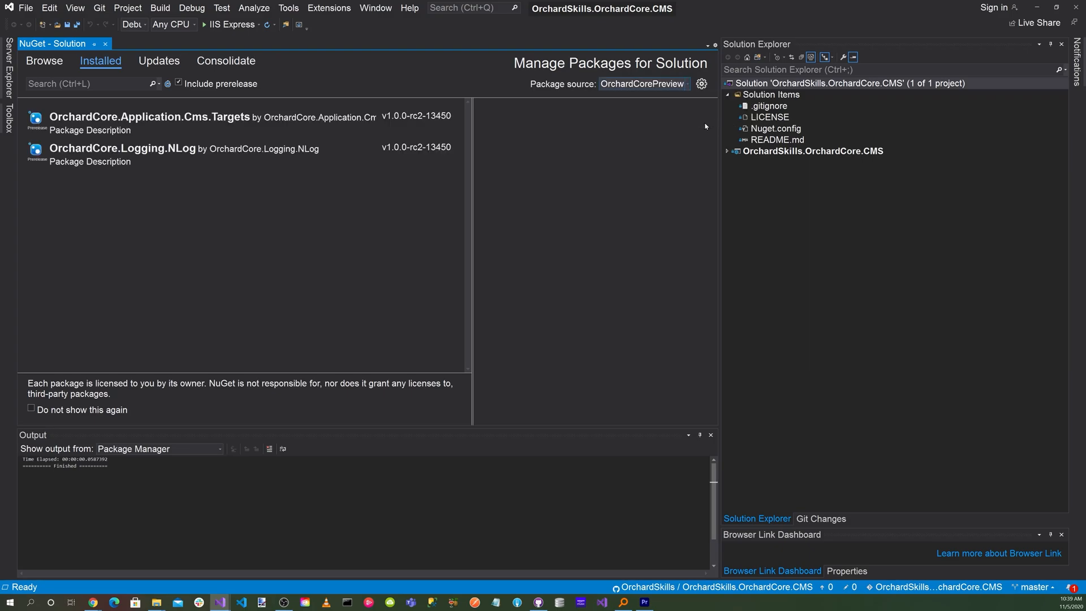
click(160, 61)
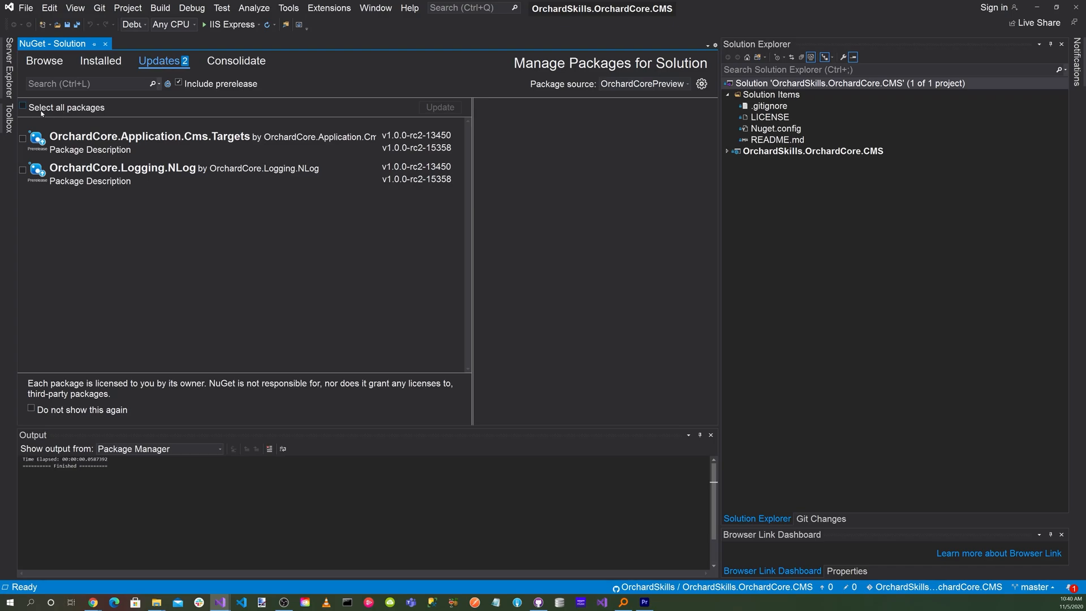
click(23, 107)
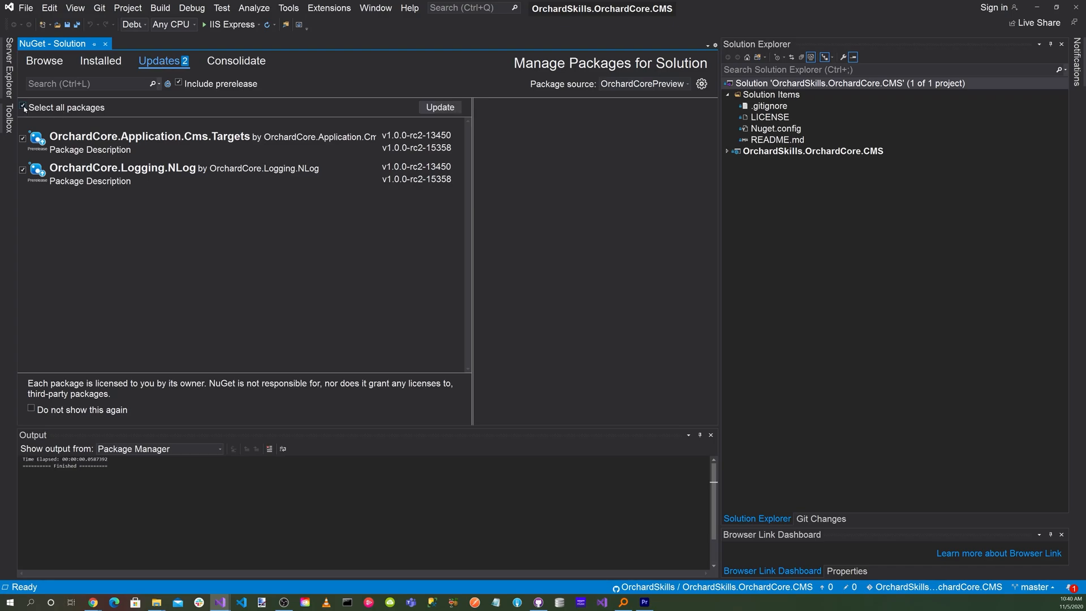
click(446, 108)
click(578, 392)
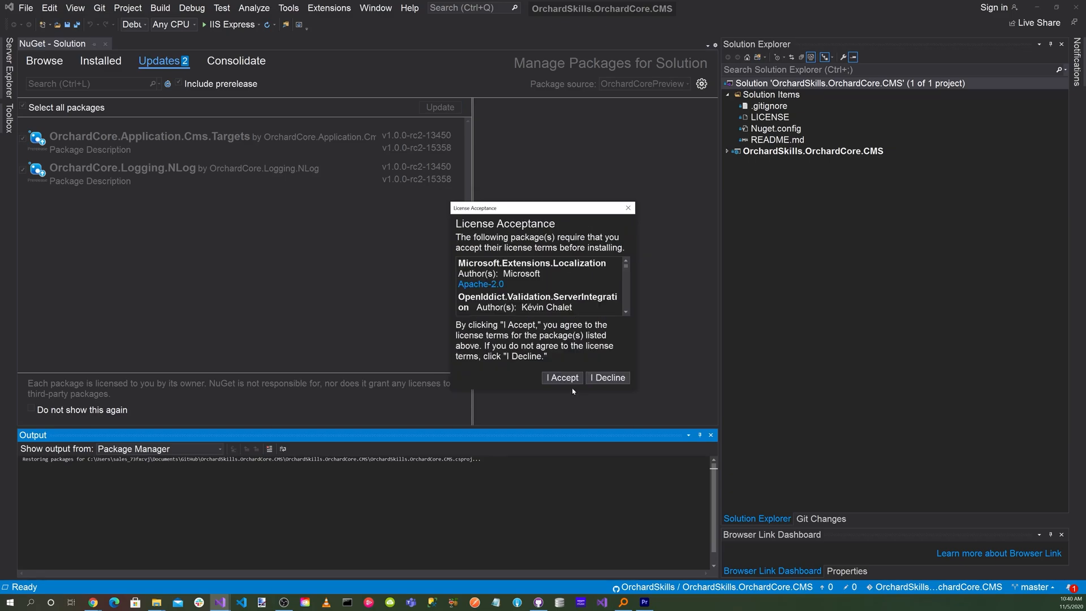
click(562, 377)
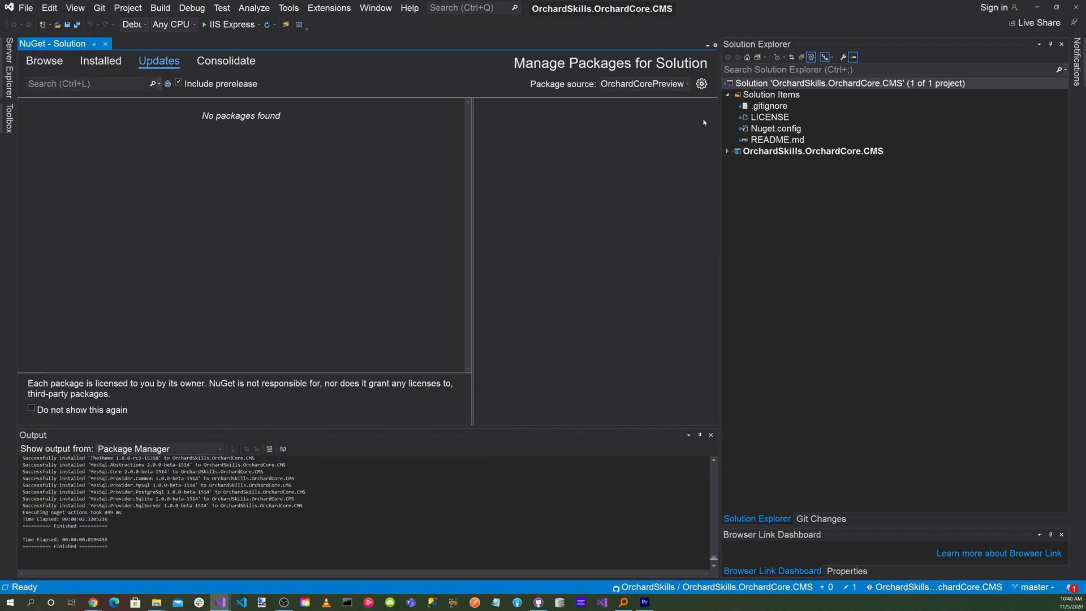
Step: Run the OrchardSkills.OrchardCore.CMS project on IIS Express and set the new site's name to Orchard Skills with the Blog recipe
double_click(746, 151)
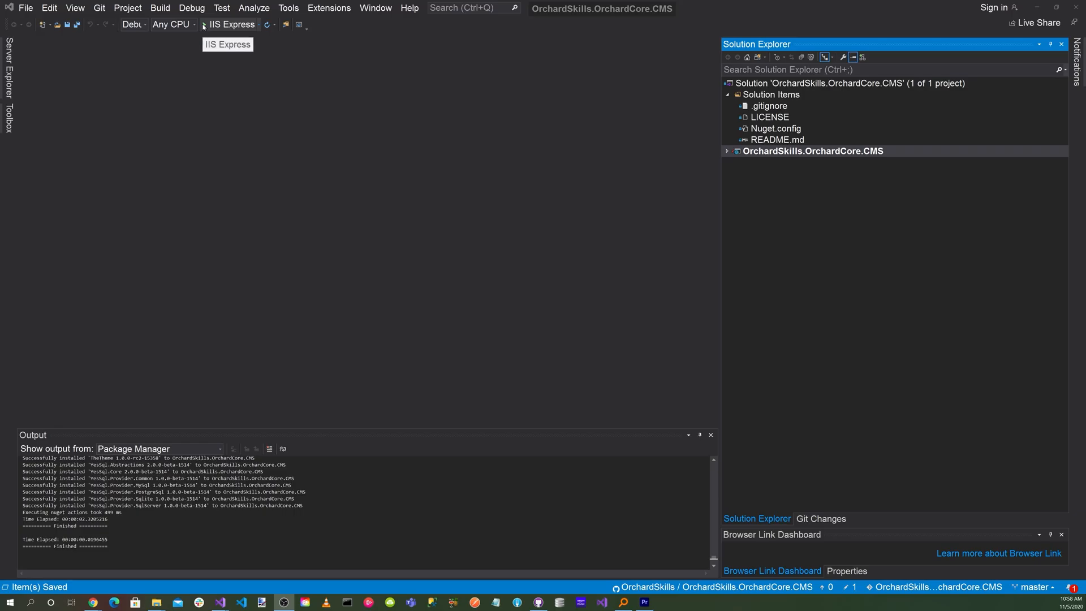
click(218, 24)
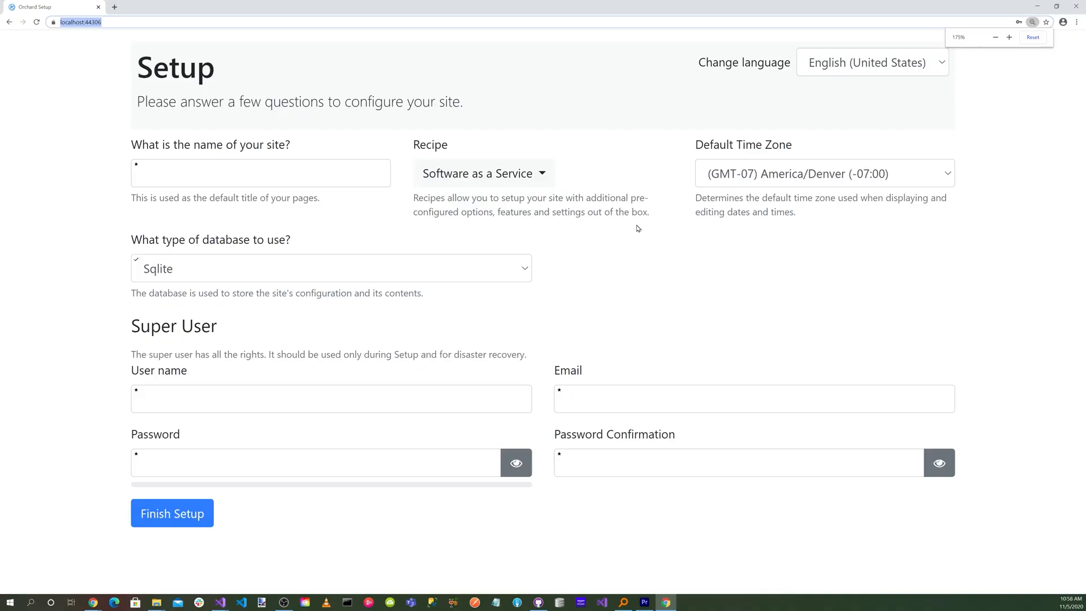
click(234, 175)
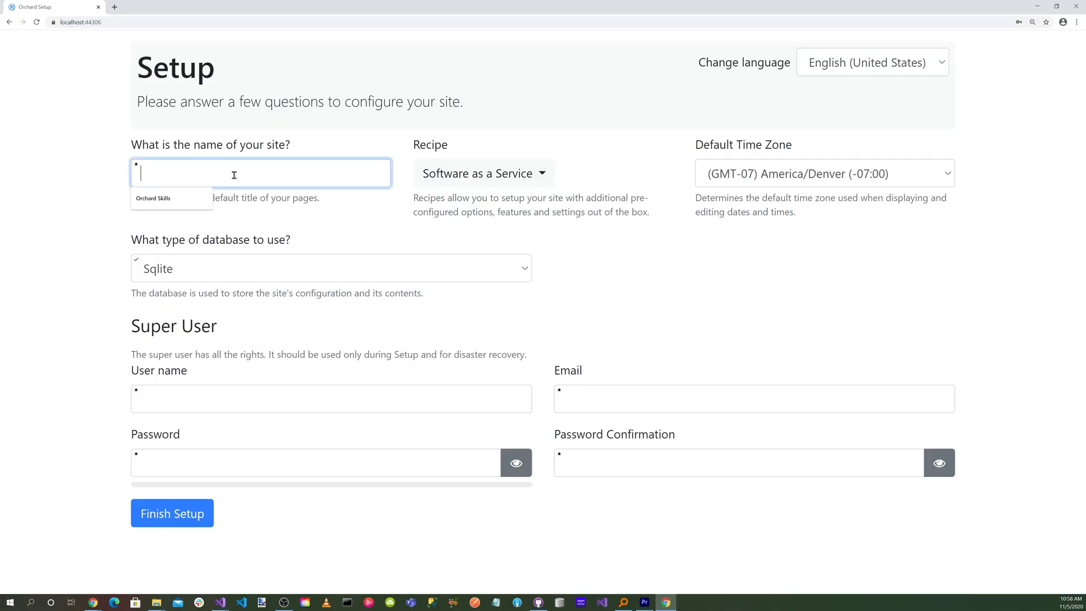
click(172, 199)
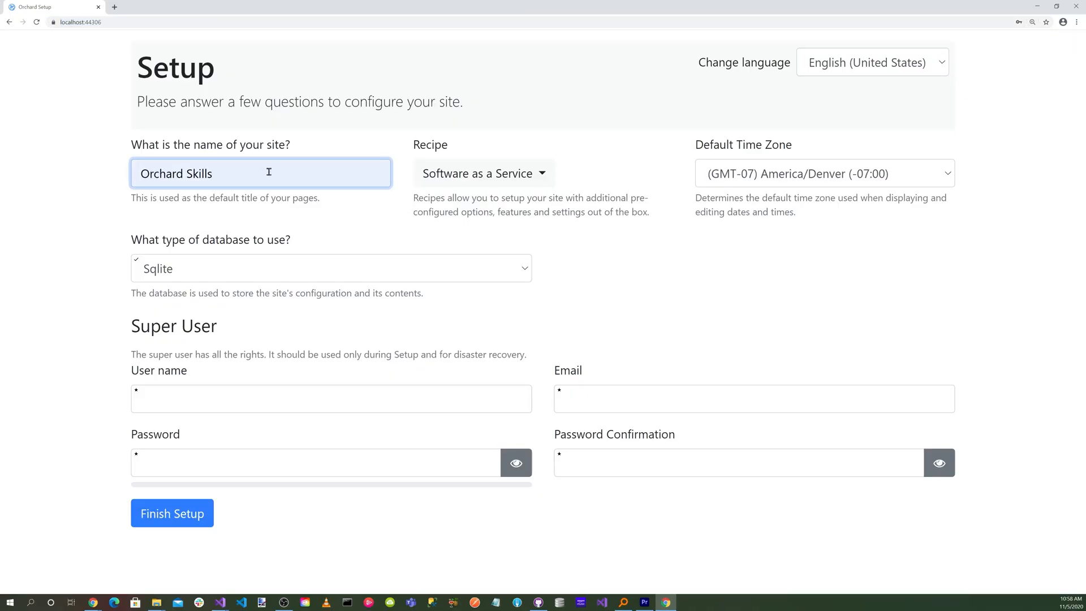
click(425, 174)
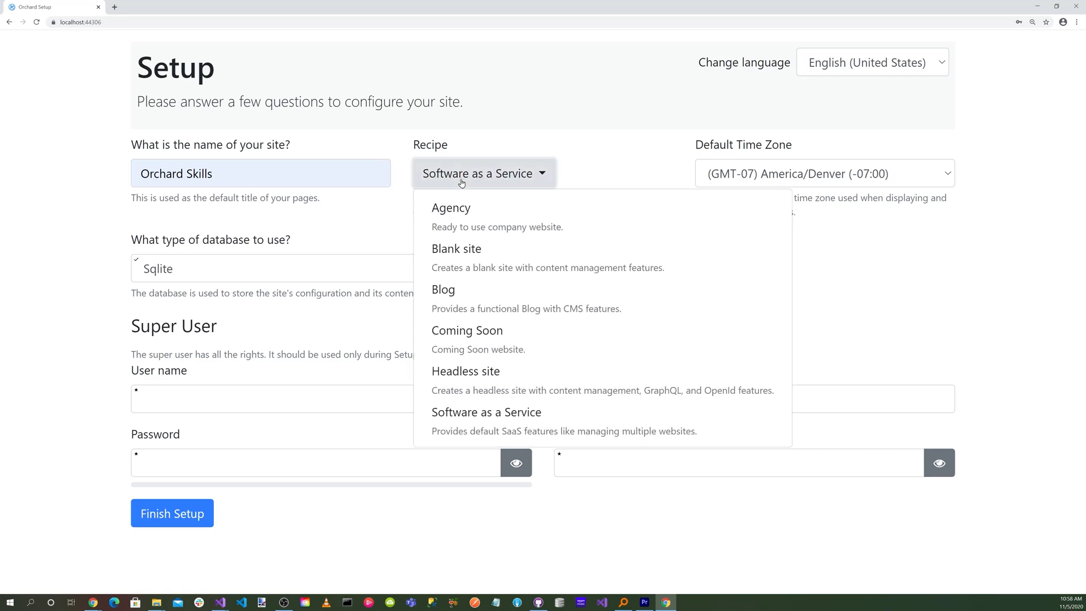
click(476, 306)
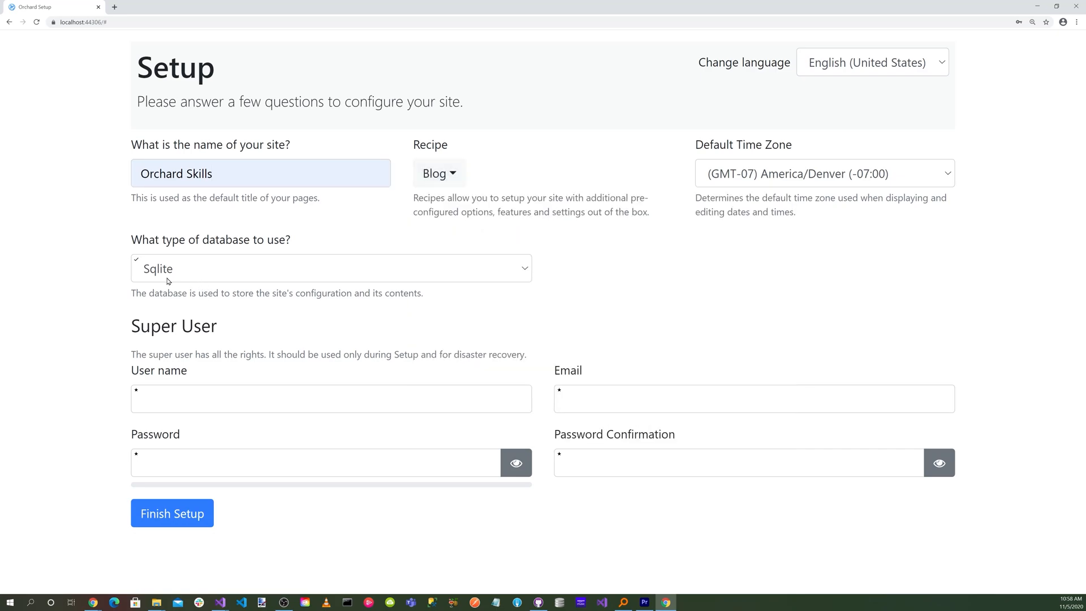
Step: Fill in the super user's user name, email, password and password confirmation from the saved sales entry and finish the site setup
click(251, 399)
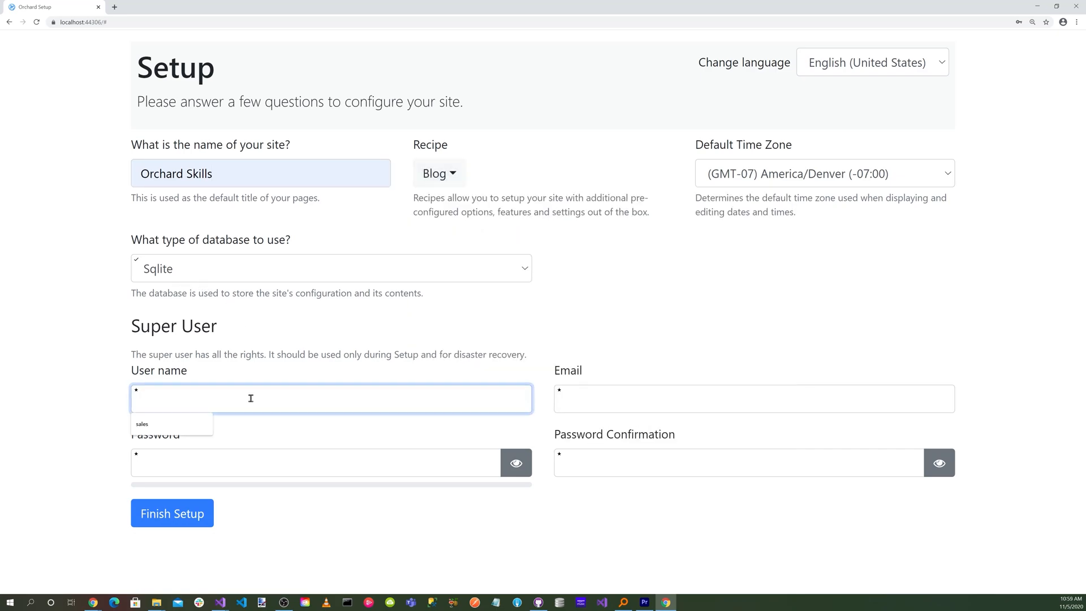
click(196, 424)
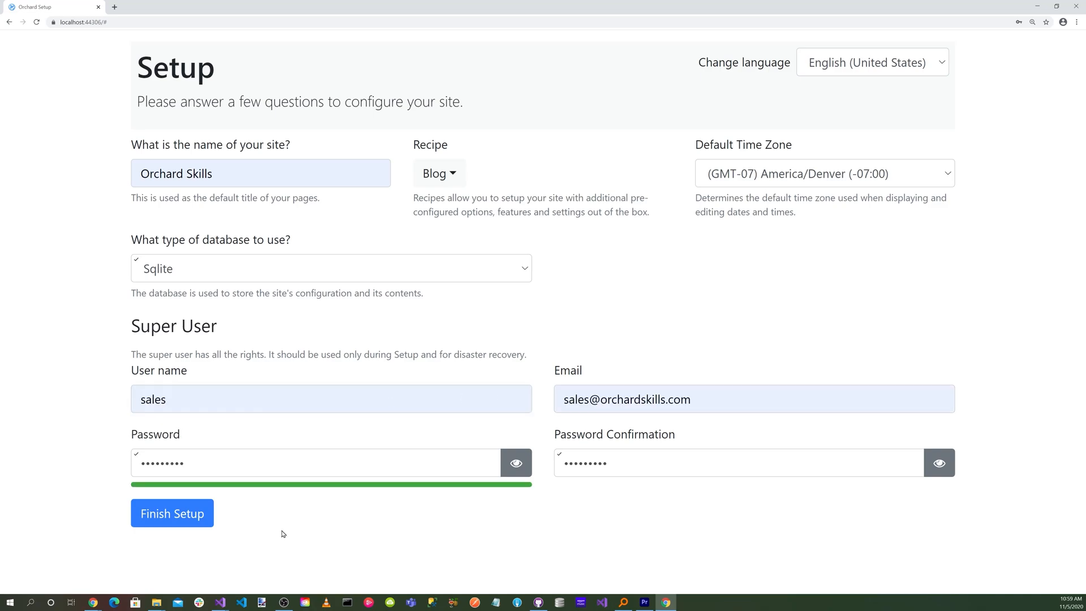
click(165, 514)
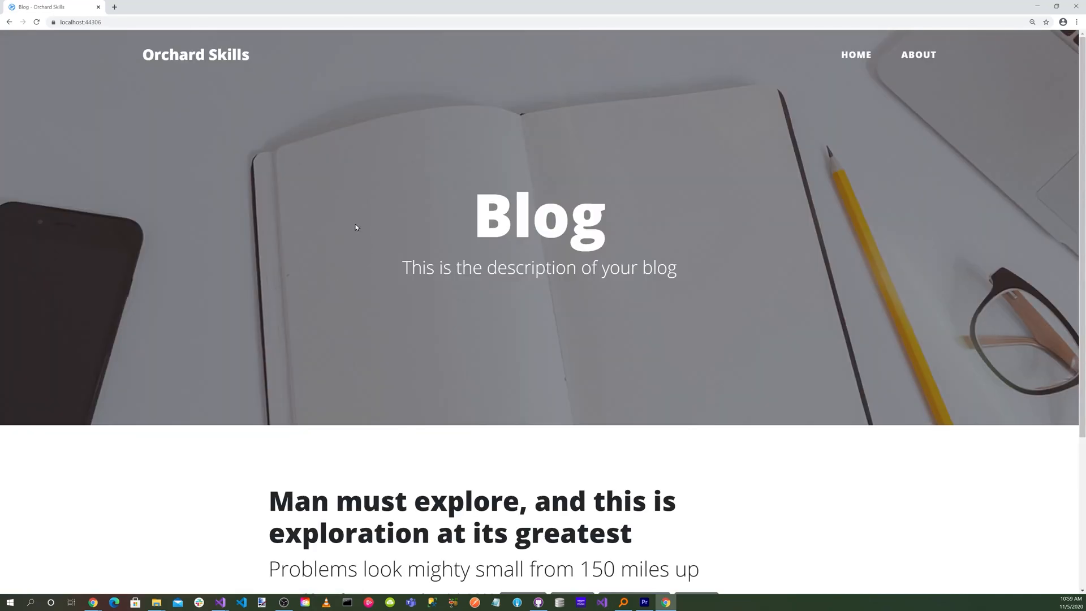
Step: Go to the site's /admin page and log in with the prefilled account, with Remember me enabled
click(144, 21)
click(144, 22)
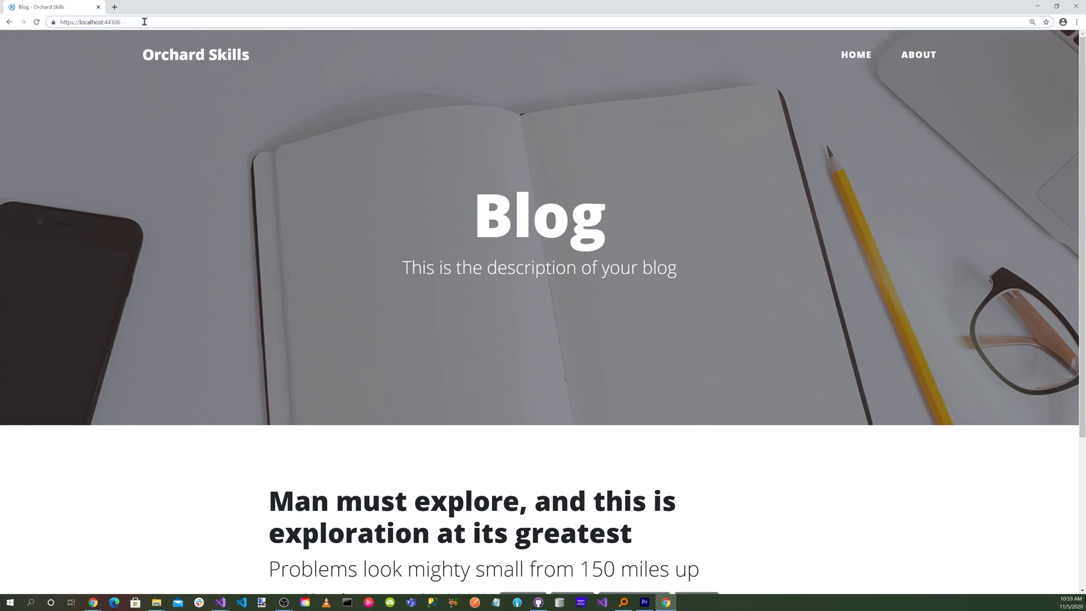
text(/admin)
key(Return)
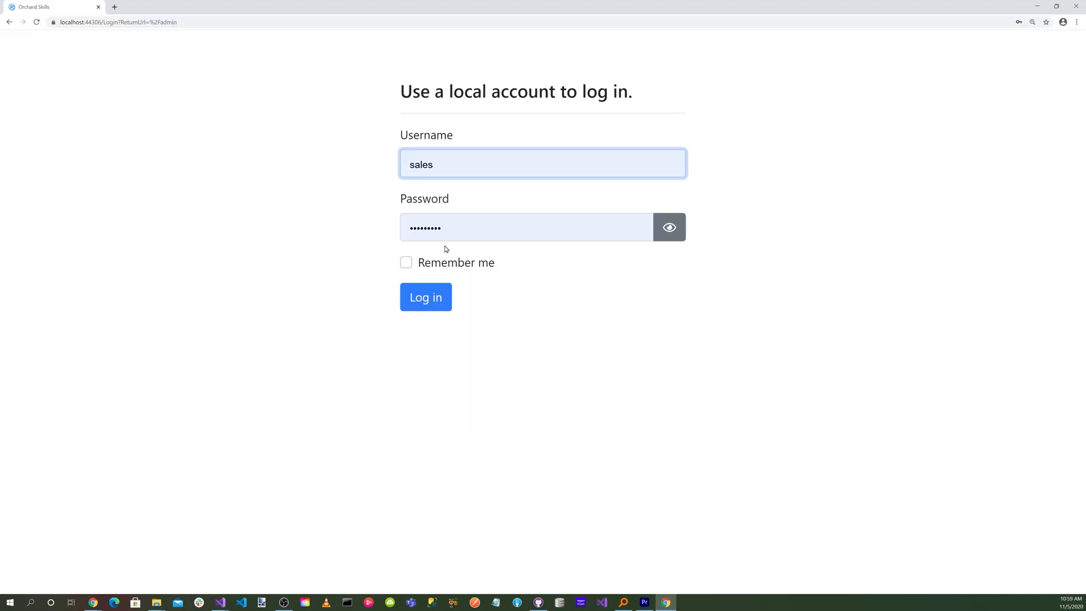
click(405, 262)
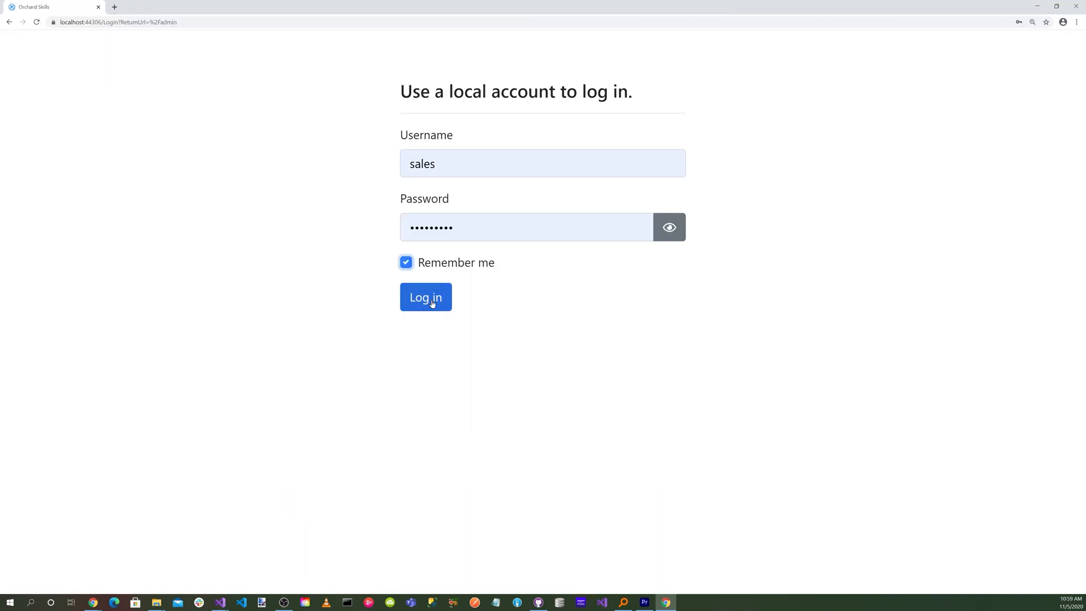
click(432, 304)
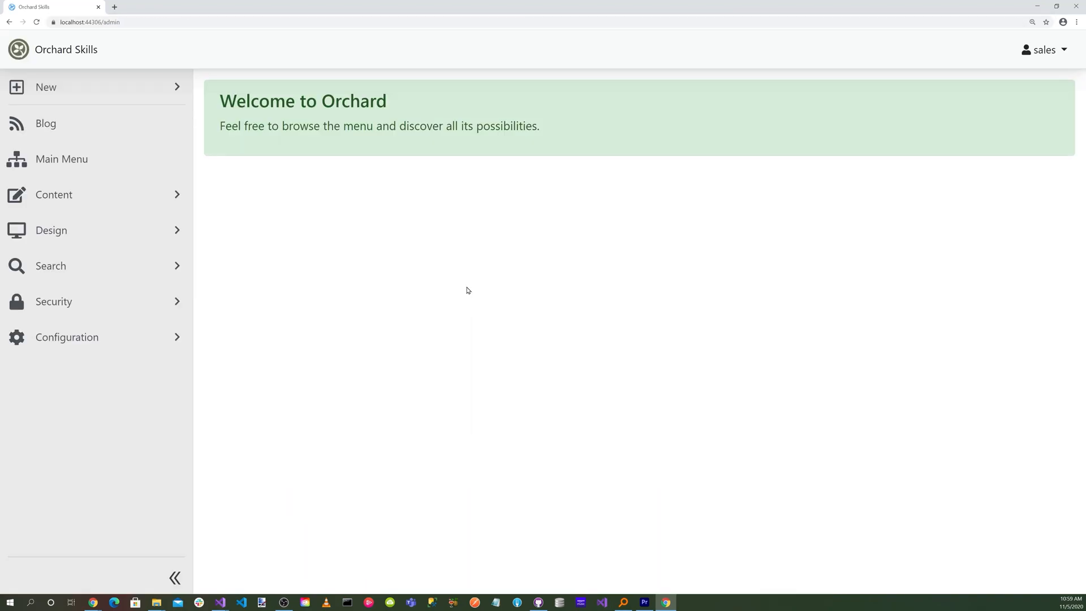
Step: Open the site's Features configuration and filter the features by "localization"
click(113, 345)
click(86, 437)
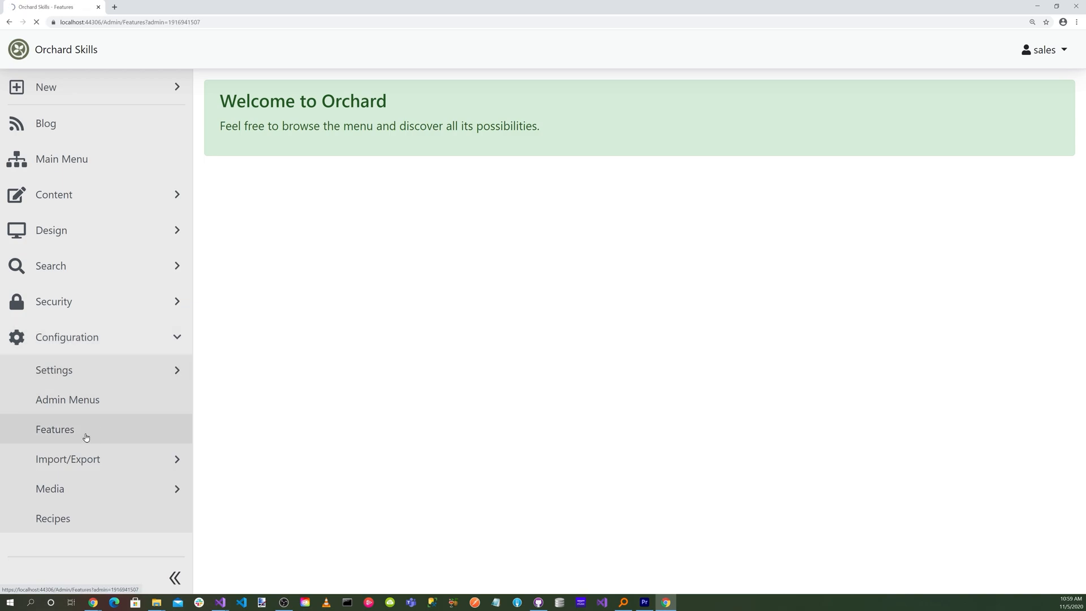
text(lo)
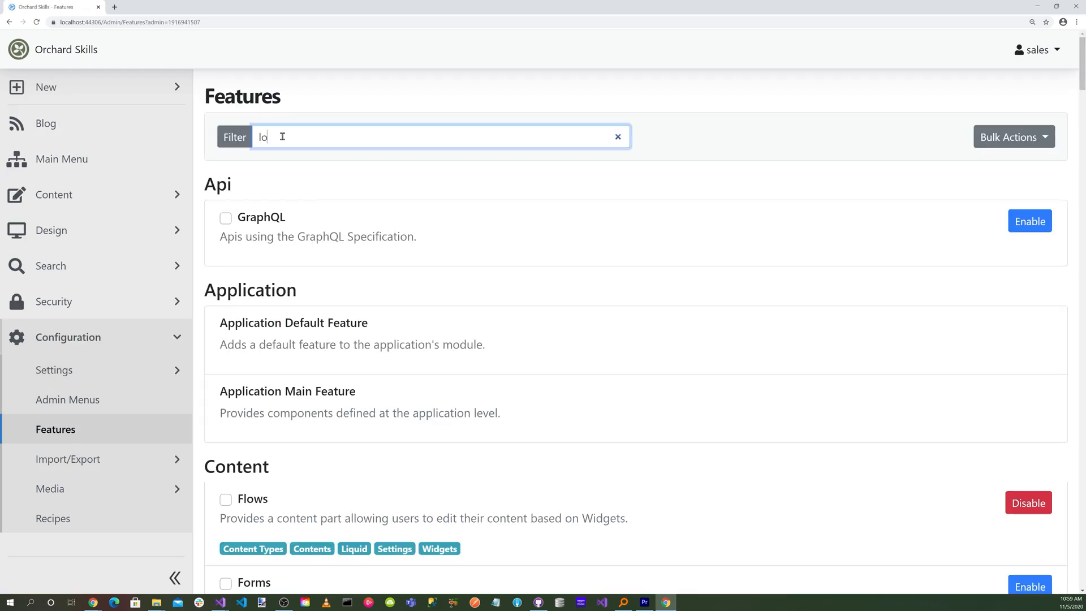
text(calization)
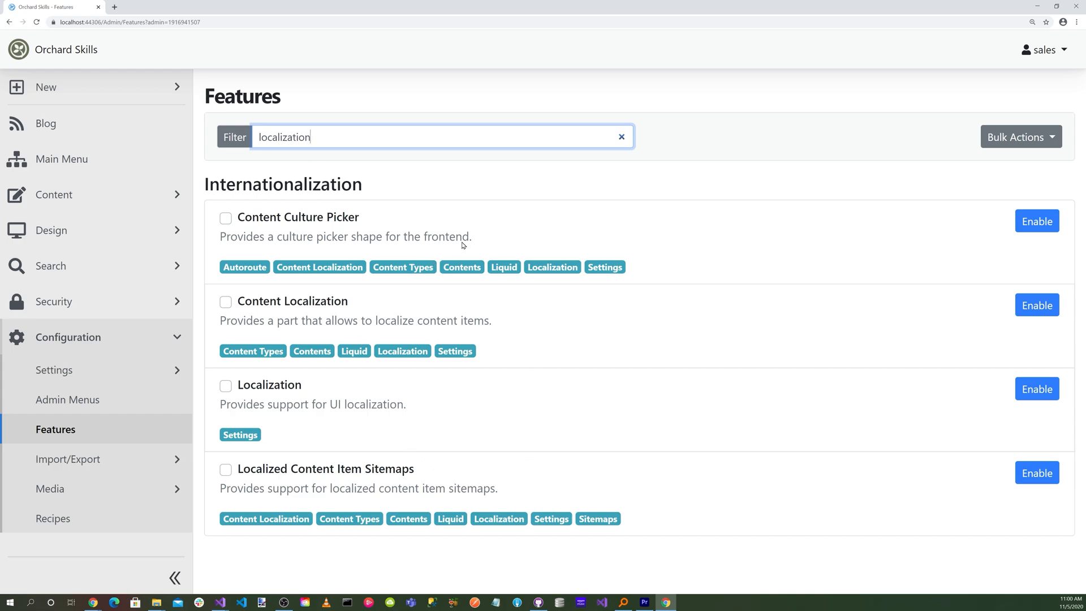
Step: Enable the Localization, Content Localization and Content Culture Picker features together as a bulk action
click(225, 386)
click(225, 302)
click(226, 221)
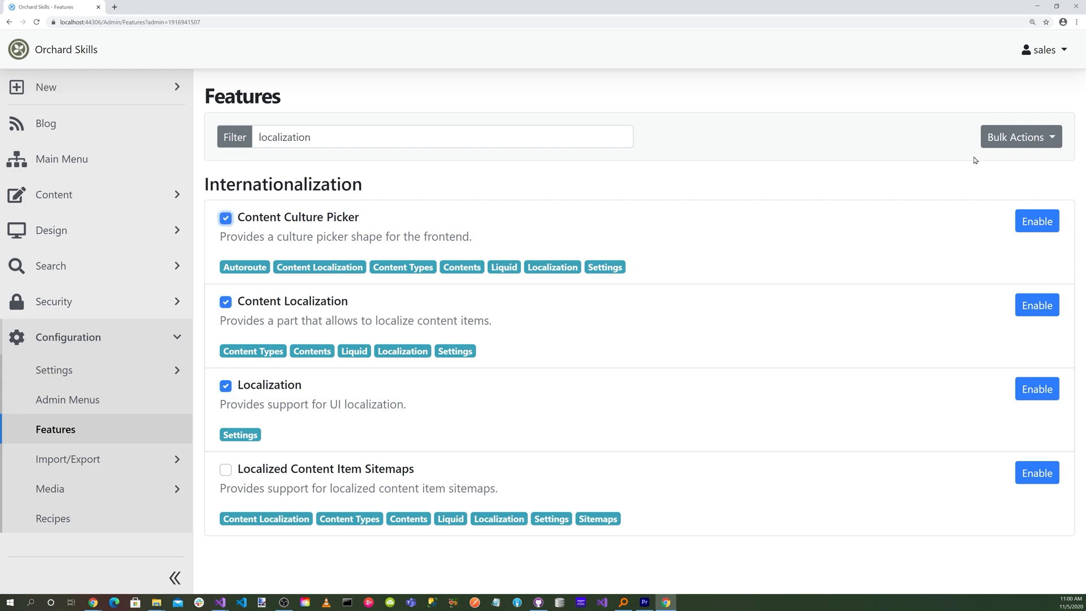
click(1046, 141)
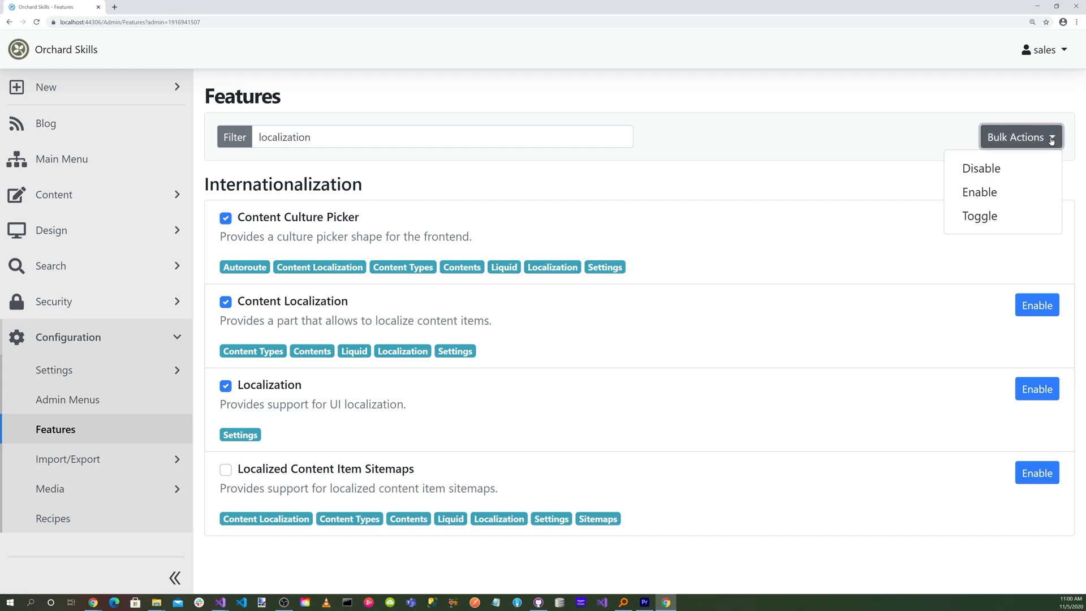
click(980, 192)
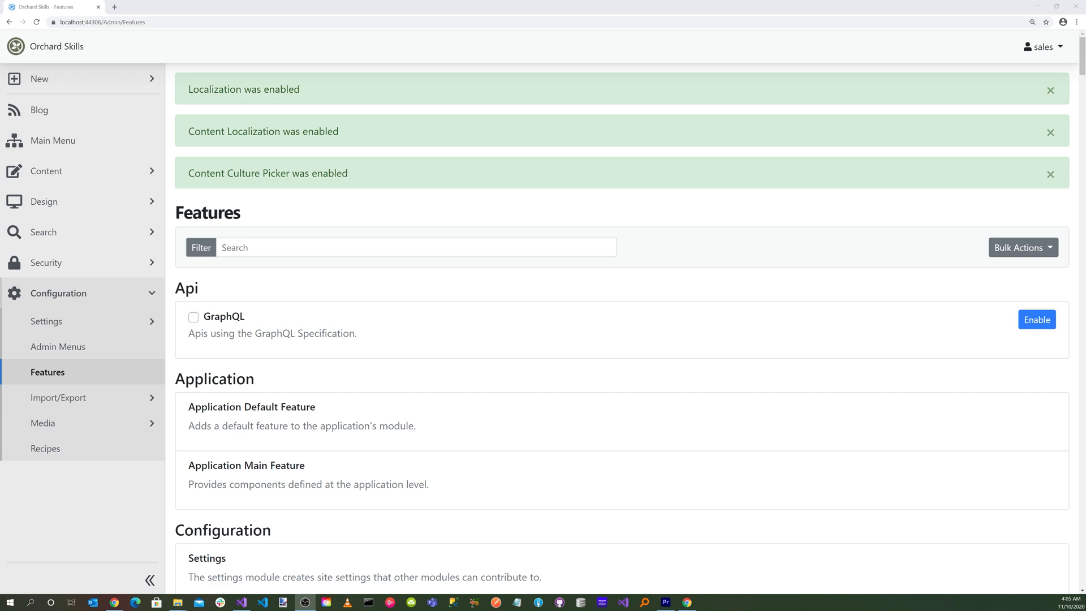
Step: Filter the features list by "short" to check the shortcode features
click(254, 250)
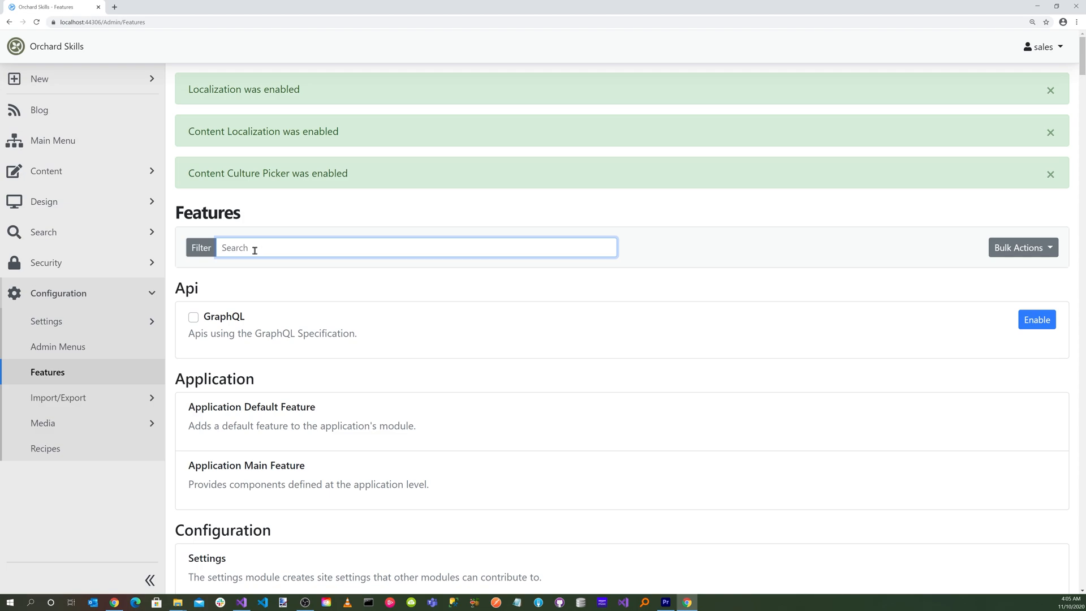
text(short)
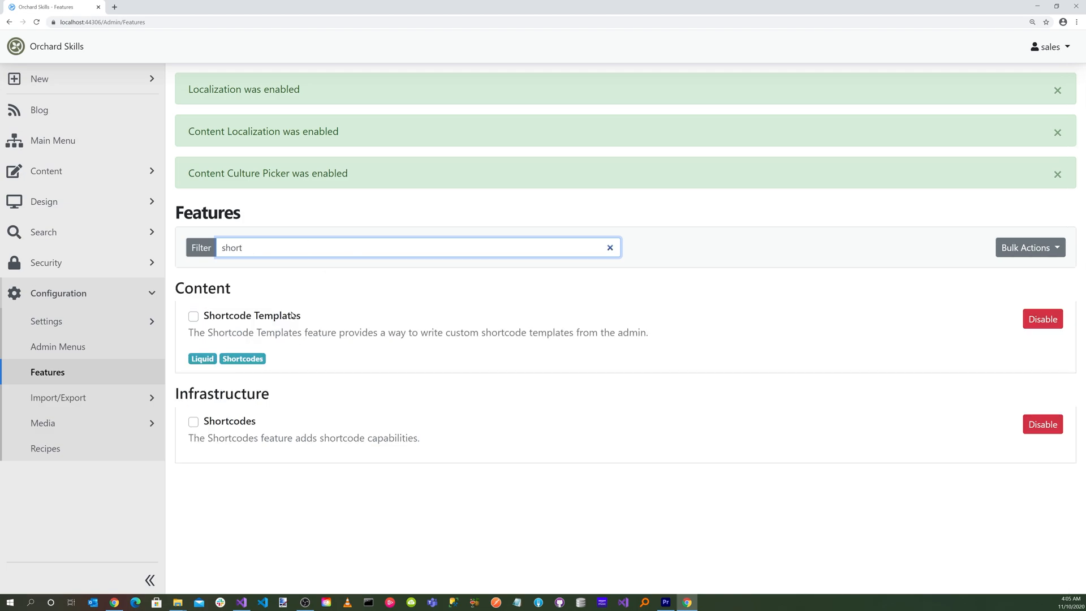
Step: Enable the Shortcode Templates and Shortcodes features together as a bulk action
click(194, 316)
click(193, 421)
click(1047, 251)
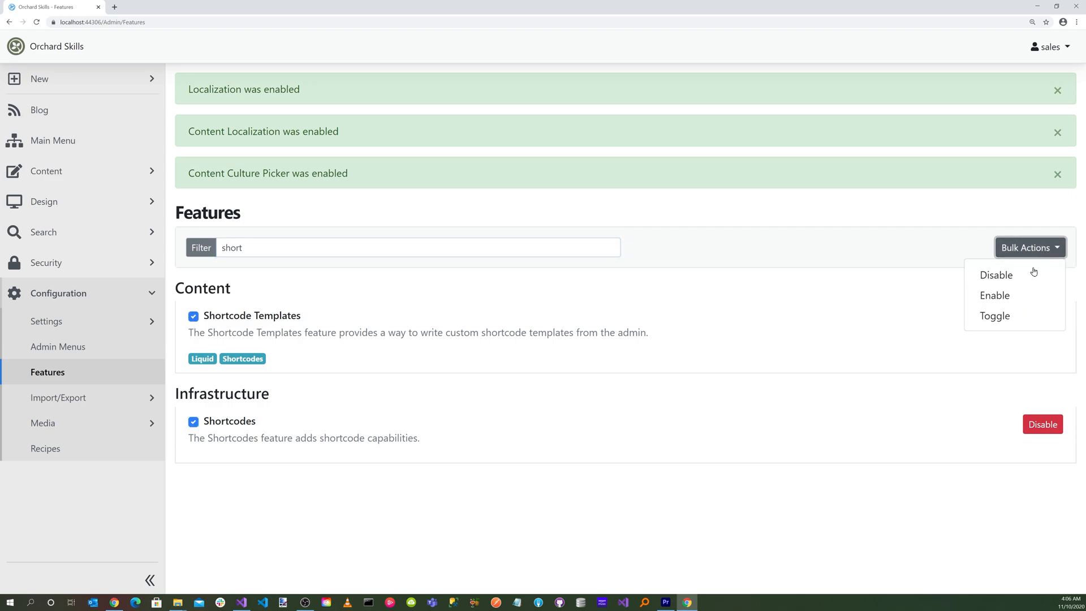
click(1007, 297)
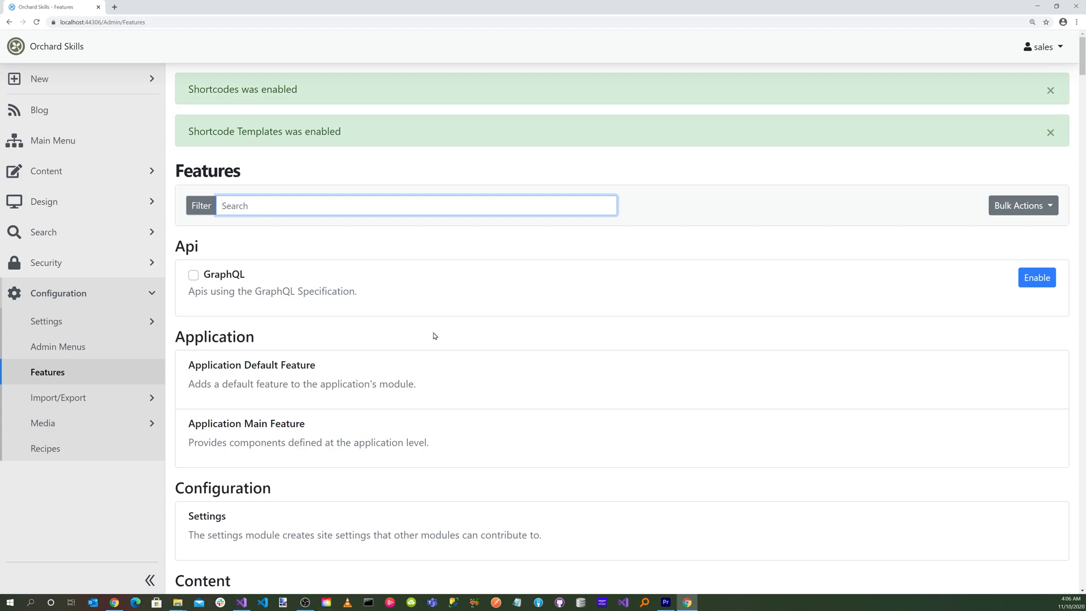
Step: Open the site's Cultures settings from the configuration settings
click(63, 295)
click(64, 295)
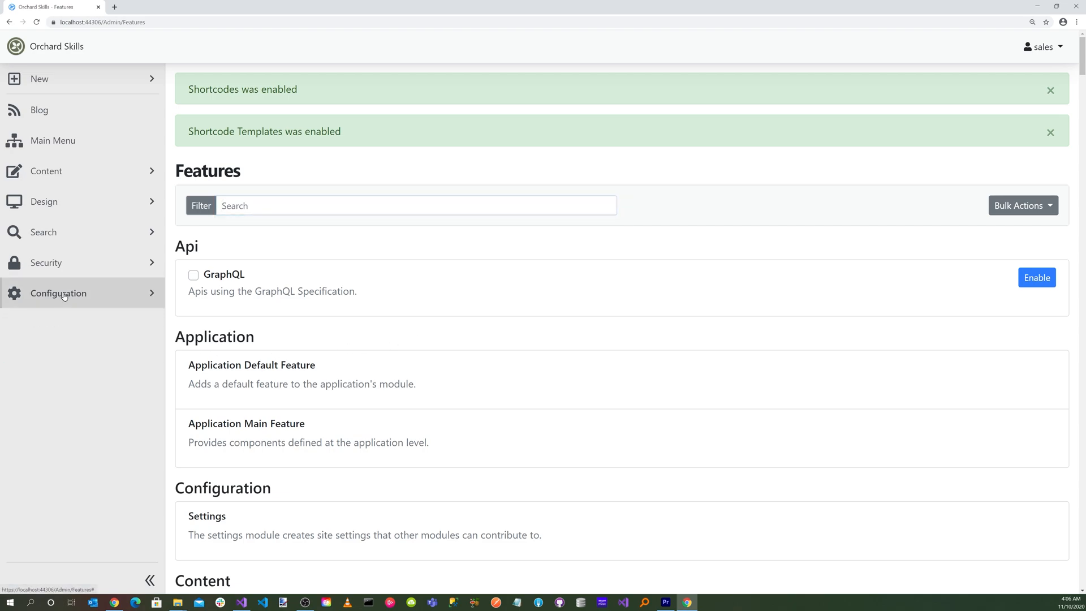
click(64, 294)
click(64, 321)
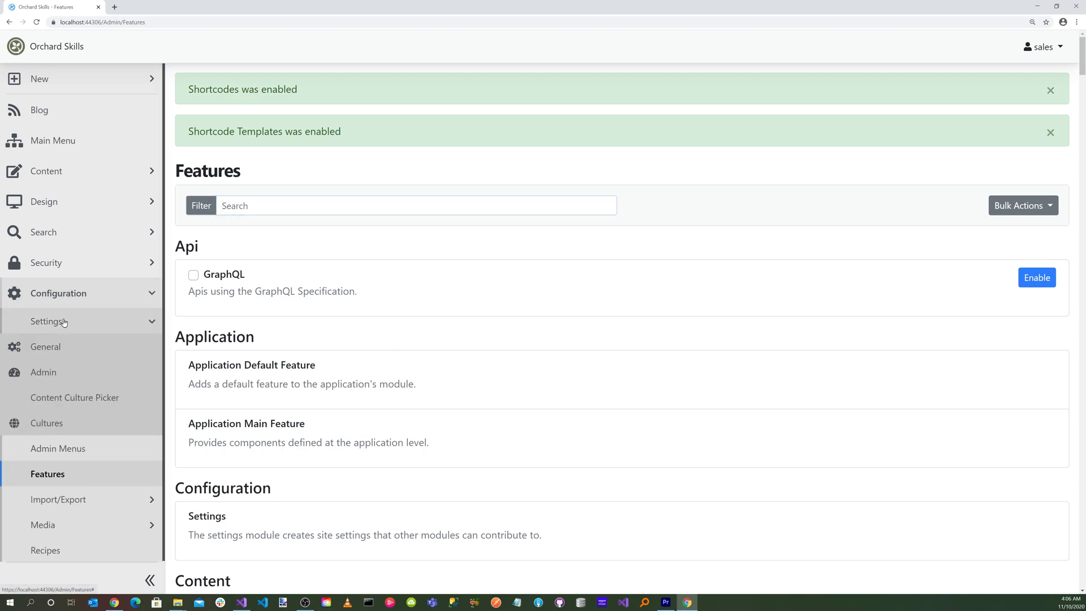
click(55, 428)
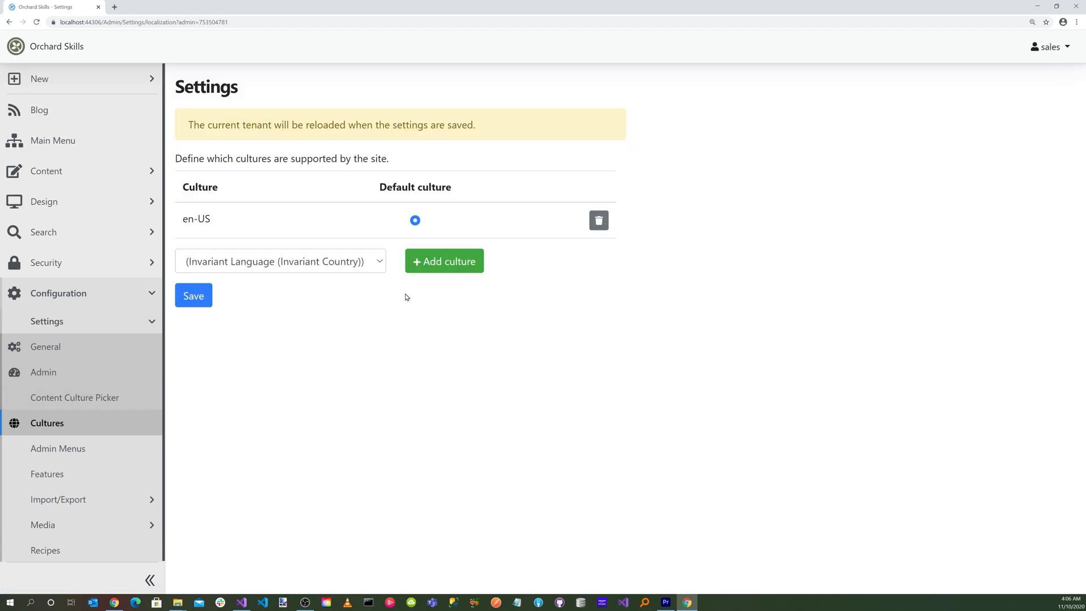
Step: Add the fr-FR (French (France)) culture to the supported cultures and save the settings
click(379, 265)
scroll(377, 371, down, 15)
scroll(377, 365, down, 20)
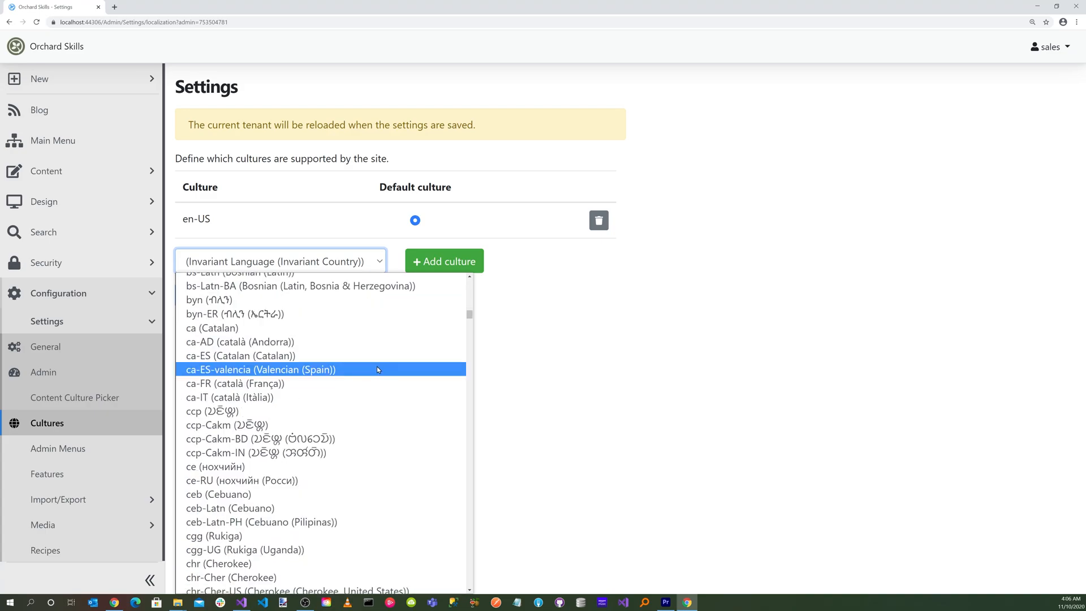
click(377, 355)
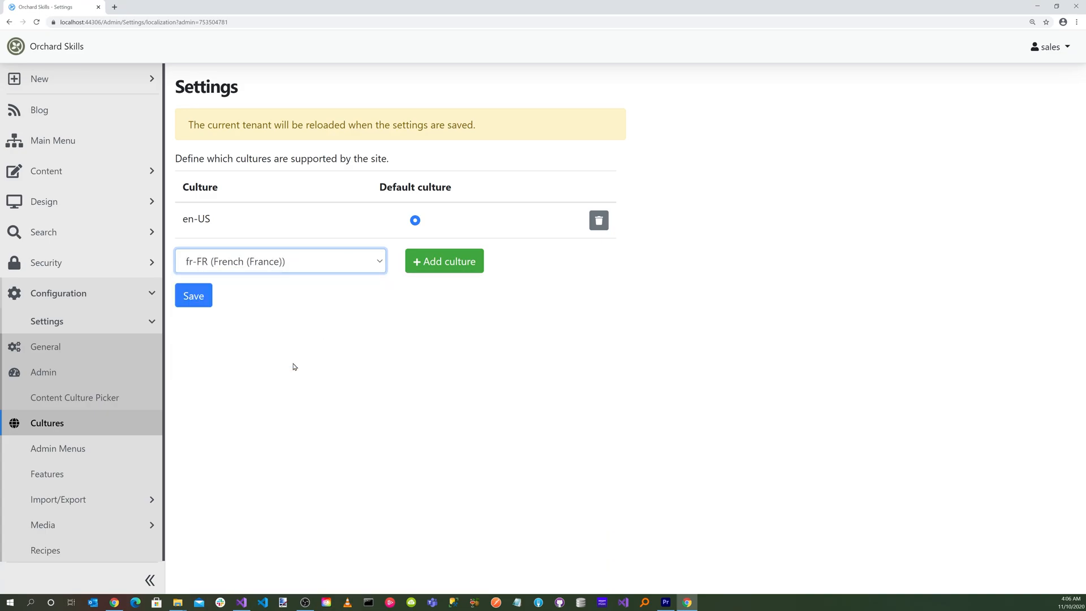
click(447, 262)
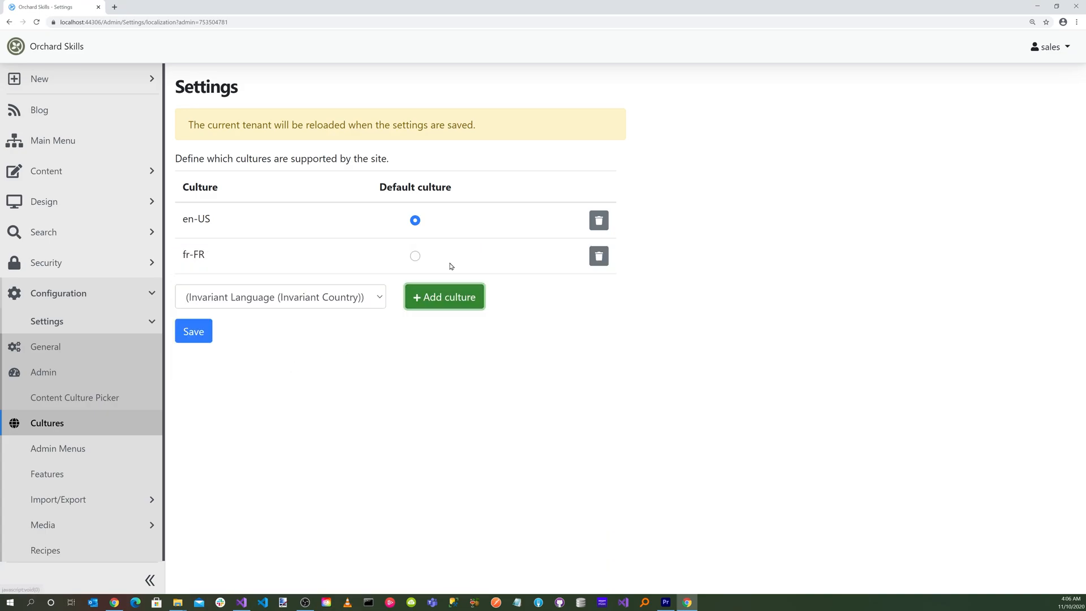
click(194, 335)
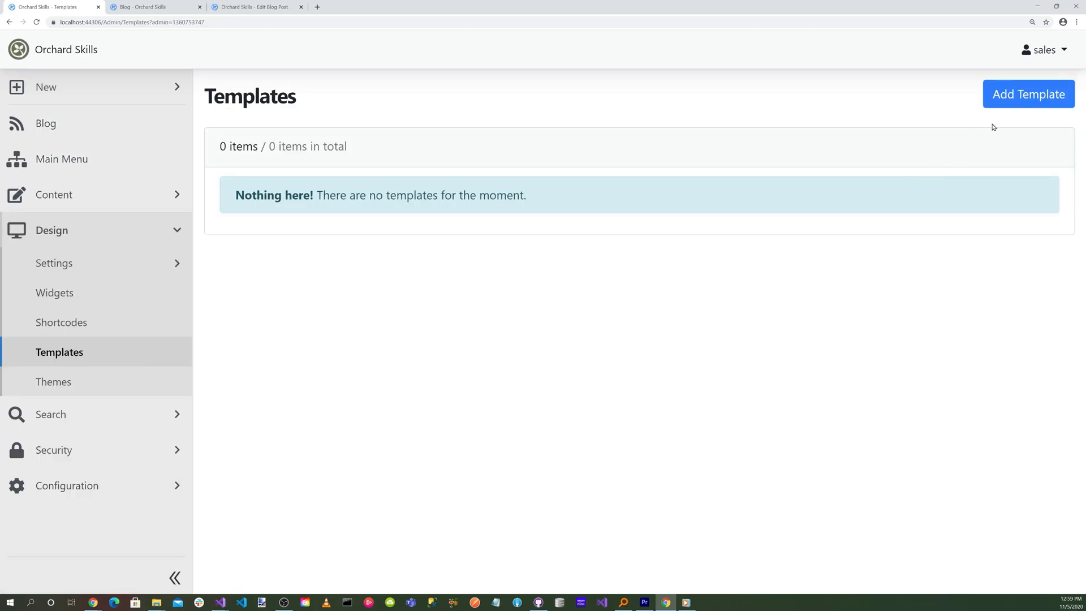
Step: Create a new design template named Content__Article
click(1011, 102)
click(285, 156)
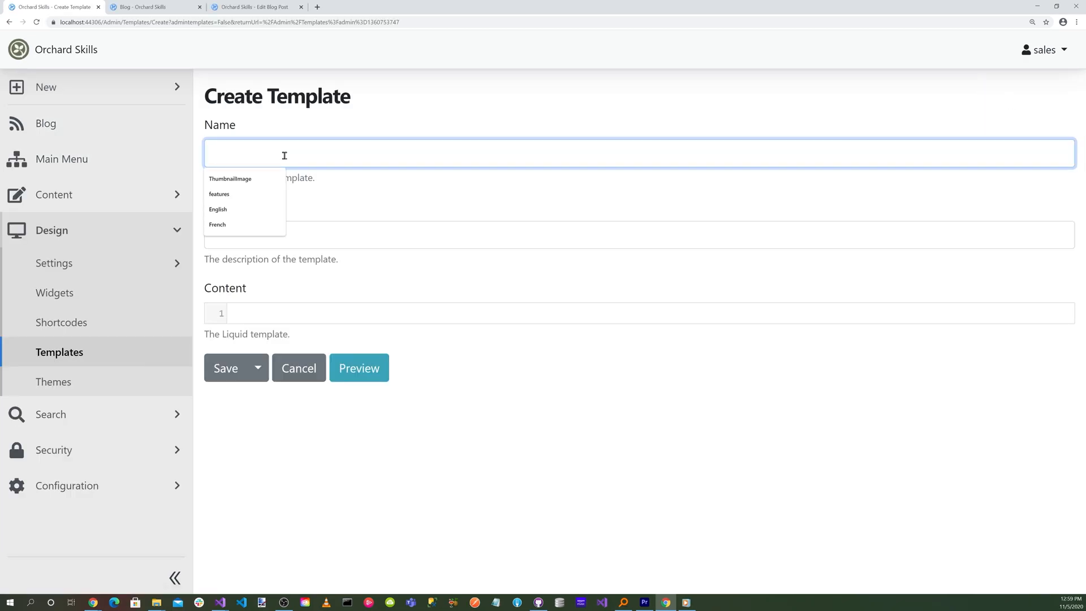
text(Content__Article)
Step: Paste the copied article Liquid markup, including the ContentCulturePicker shape, as the template's content and save it
key(alt+Tab)
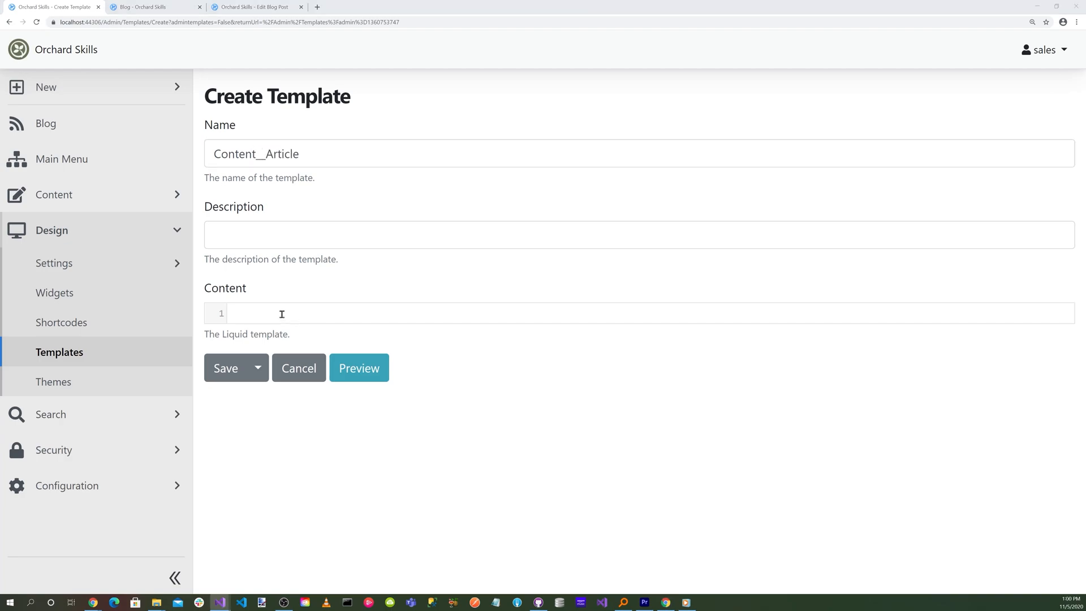
click(268, 314)
right_click(269, 315)
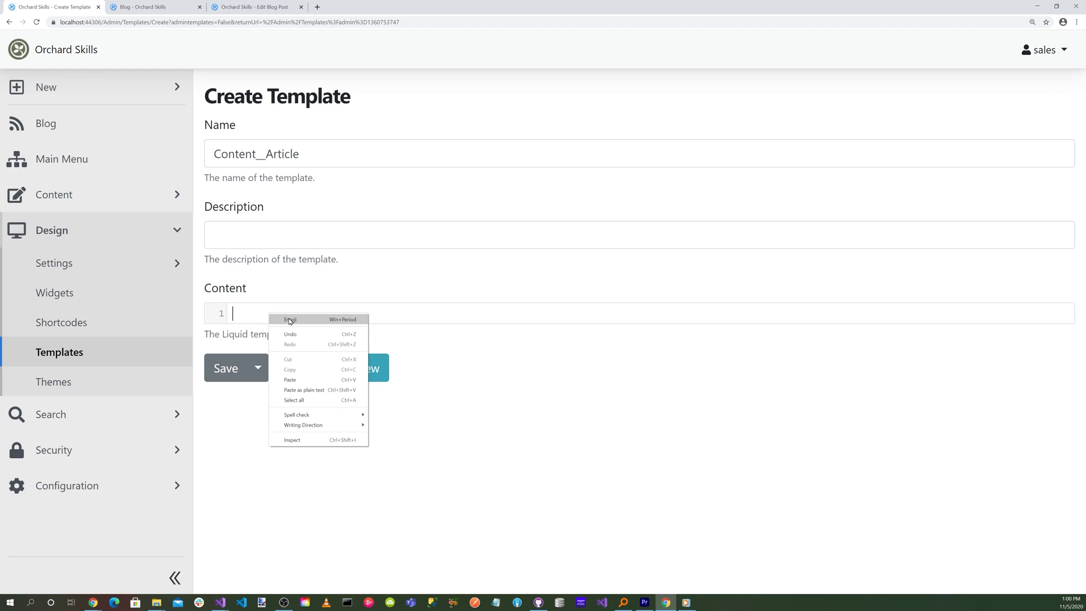
click(290, 379)
scroll(225, 445, down, 2)
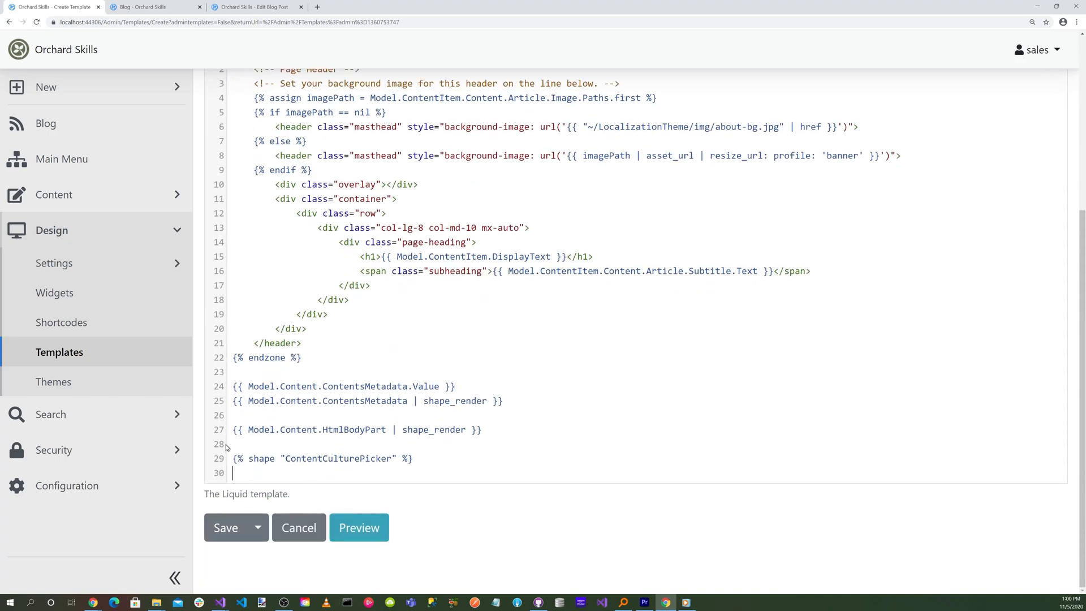
drag(233, 459, 432, 460)
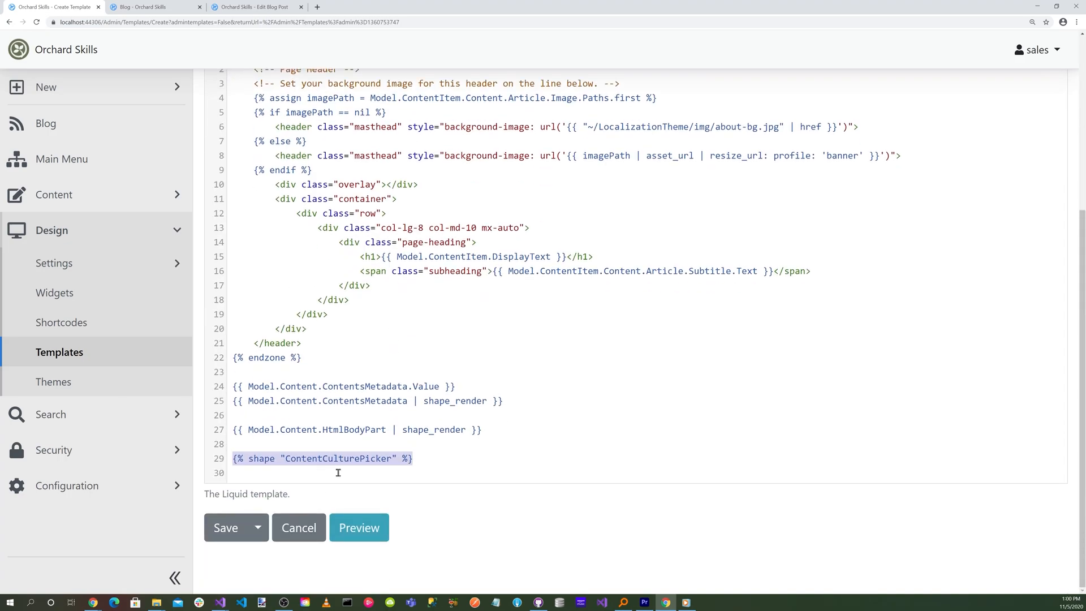
click(226, 529)
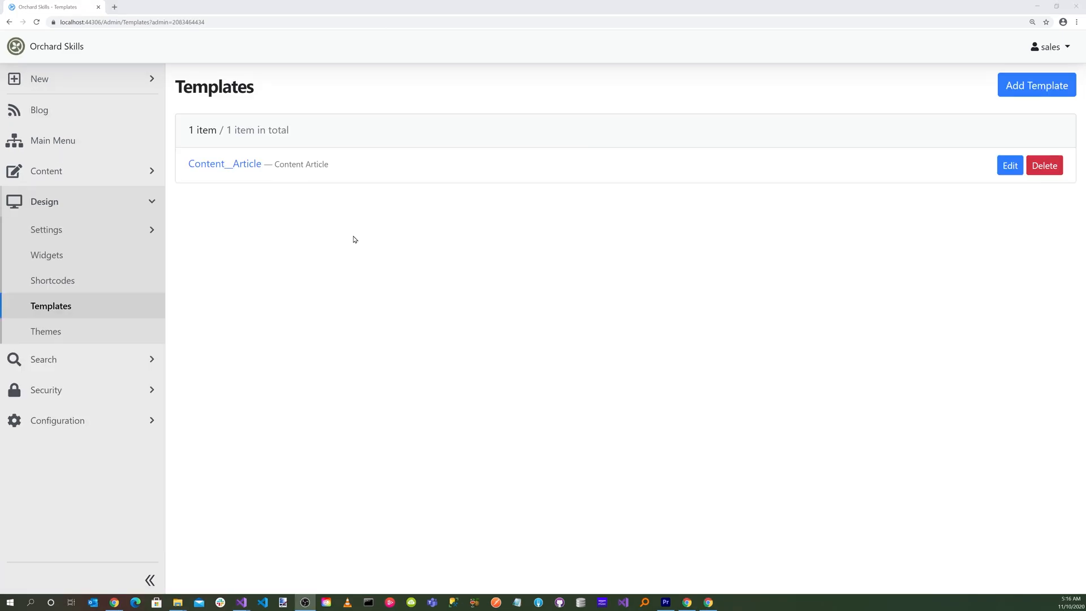
Step: Add a new shortcode named bq with the hint "Adds a blockquote"
click(73, 281)
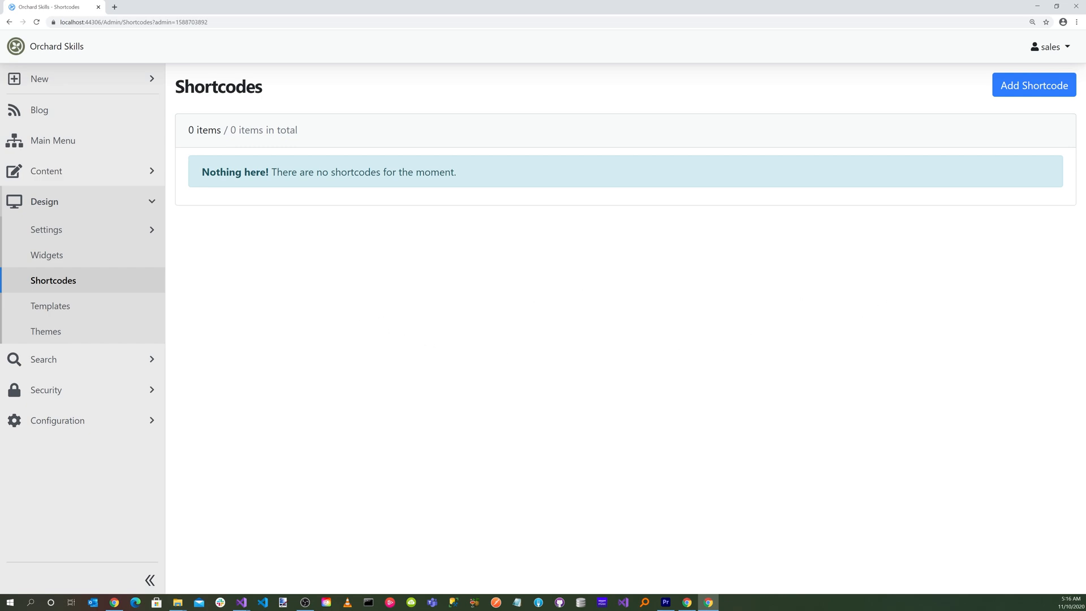
click(1030, 88)
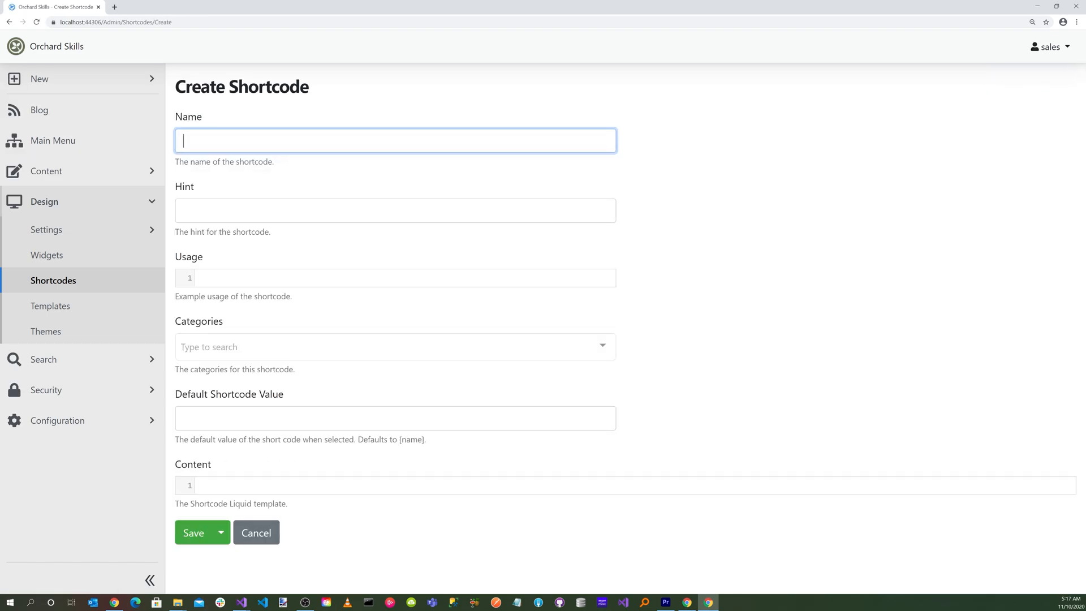
text(bq)
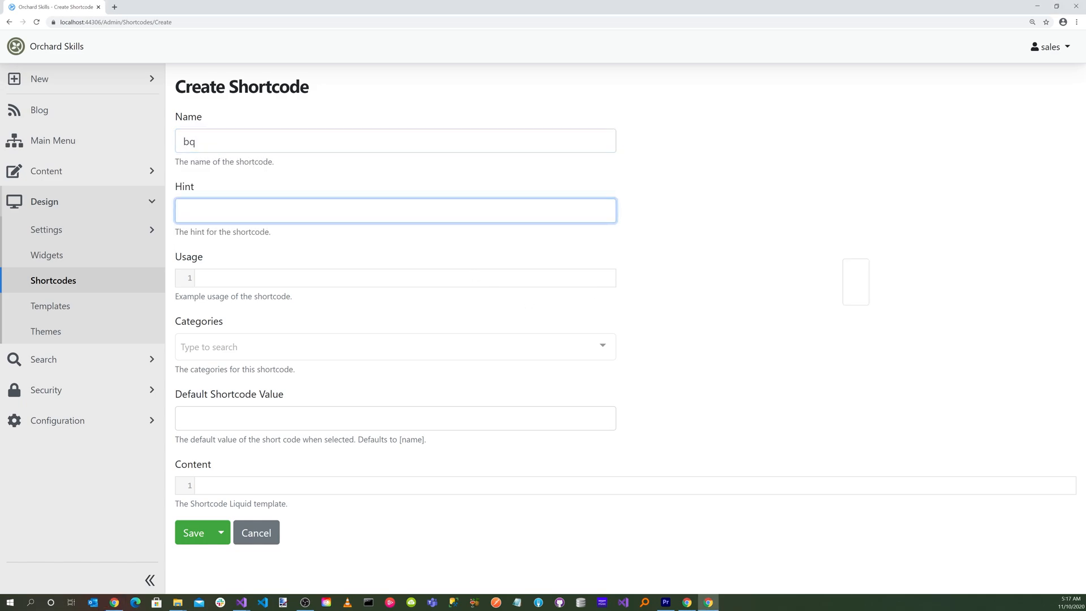
text(Adds a blockquote)
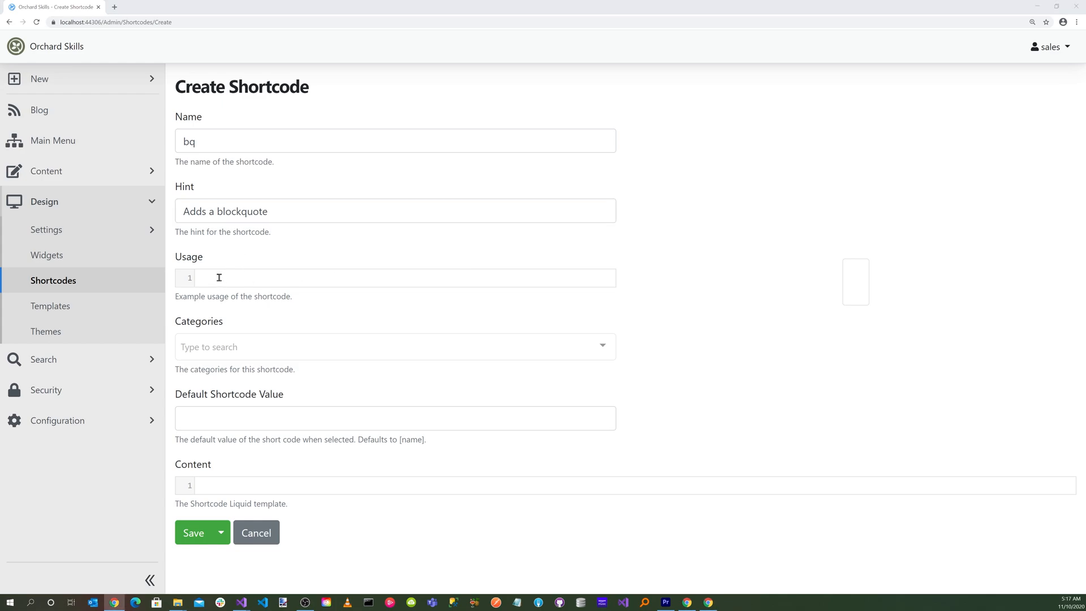
Step: Set the bq shortcode's usage to [bq cite="source"]quote[/bq] and its category to Bootstrap
click(219, 277)
right_click(219, 277)
click(251, 342)
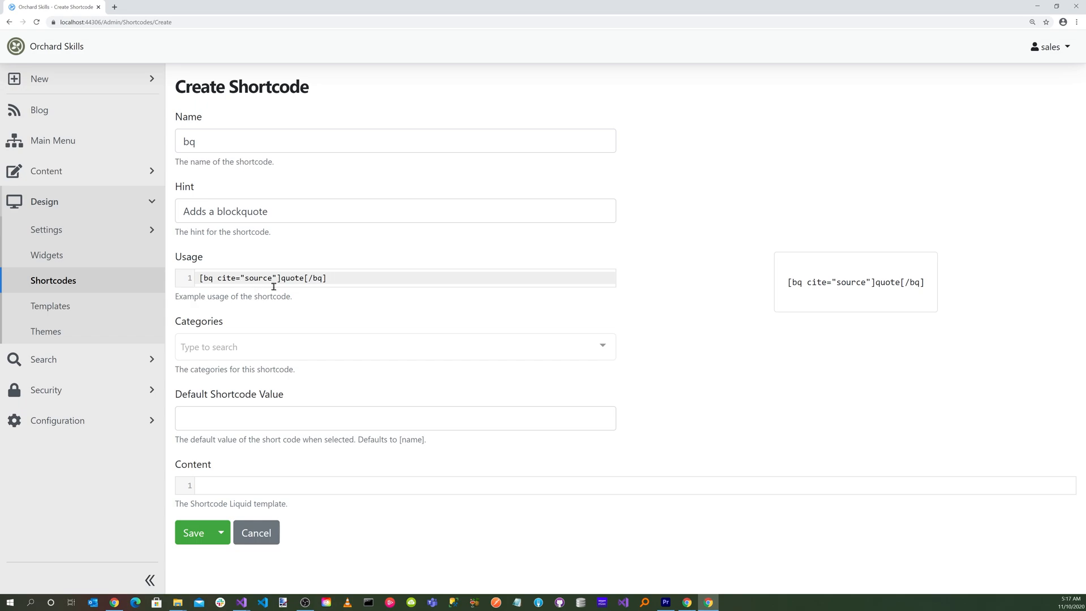
click(449, 345)
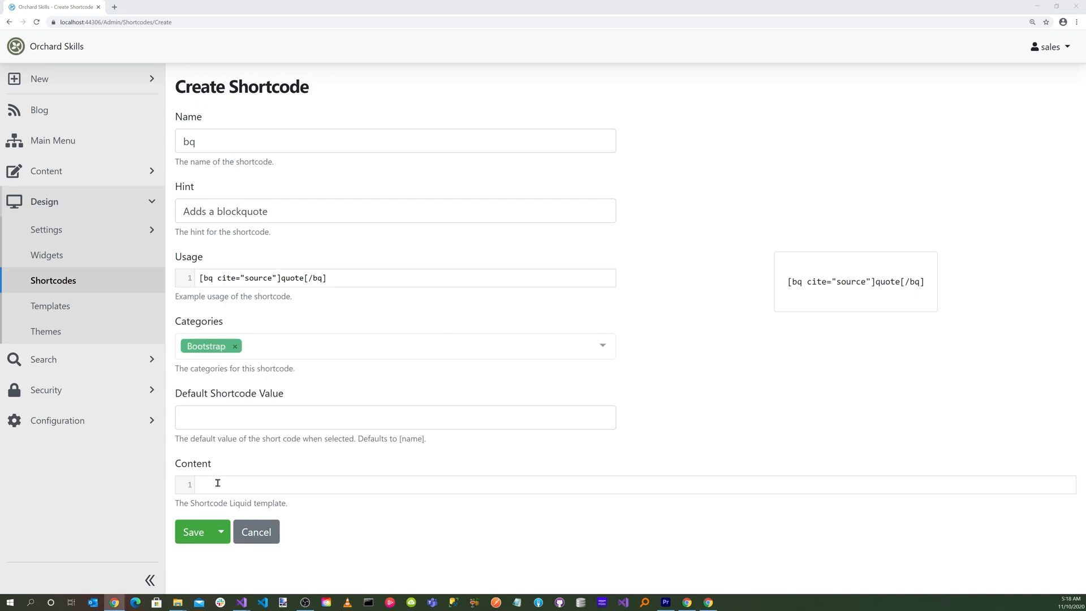
Step: Fill the bq content with Liquid code that wraps Content in a blockquote with an Args.Cite footer, and save the shortcode
click(218, 482)
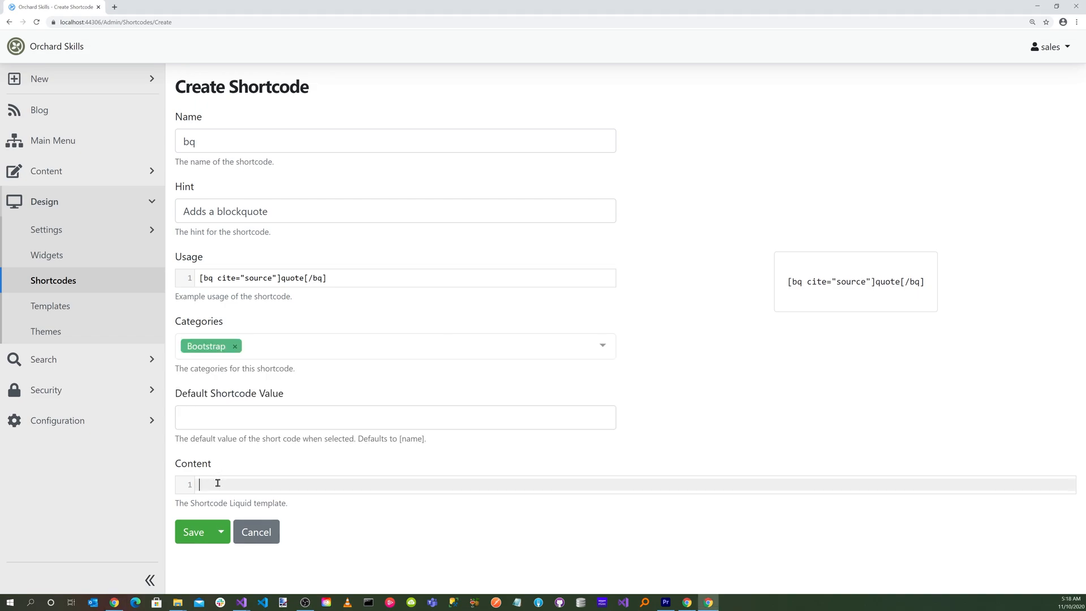
text({% capture output %} <blockquote class="blockquote">   <p class="mb-0">{{ Content }}</p>   <footer class="blockquote-footer">     <cite title="{{ Args.Cite }}">{{ Args.Cite }}</cite>   </footer> </blockquote> {% endcapture %} {{ output | sanitize | raw }})
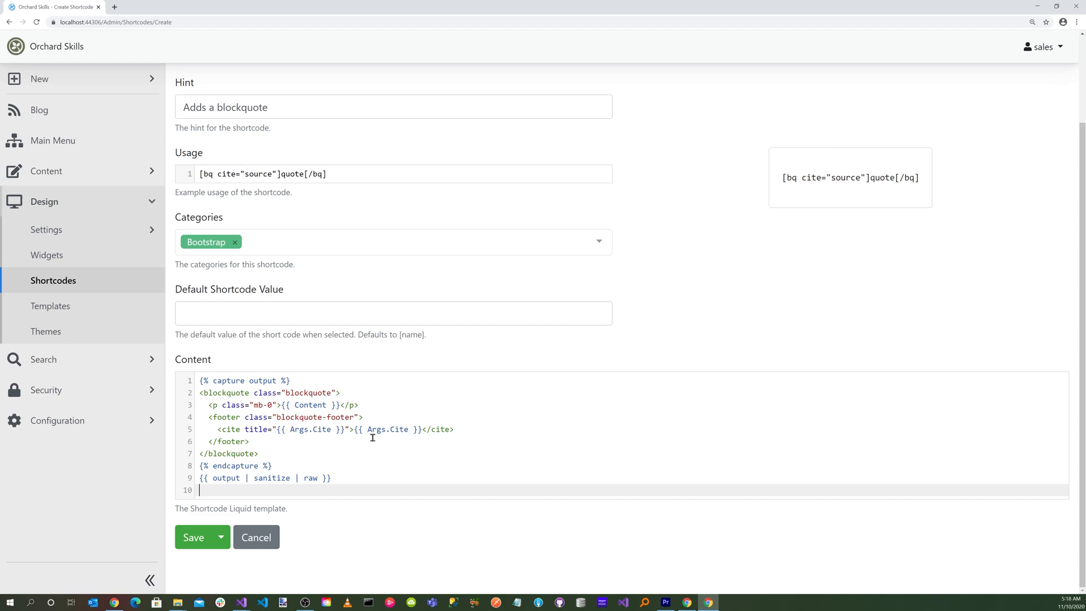
click(193, 539)
Step: Add a shortcode named Primary with the hint "Selects the primary text color" and the usage [primary]text[/primary]
click(1039, 93)
click(229, 210)
click(229, 209)
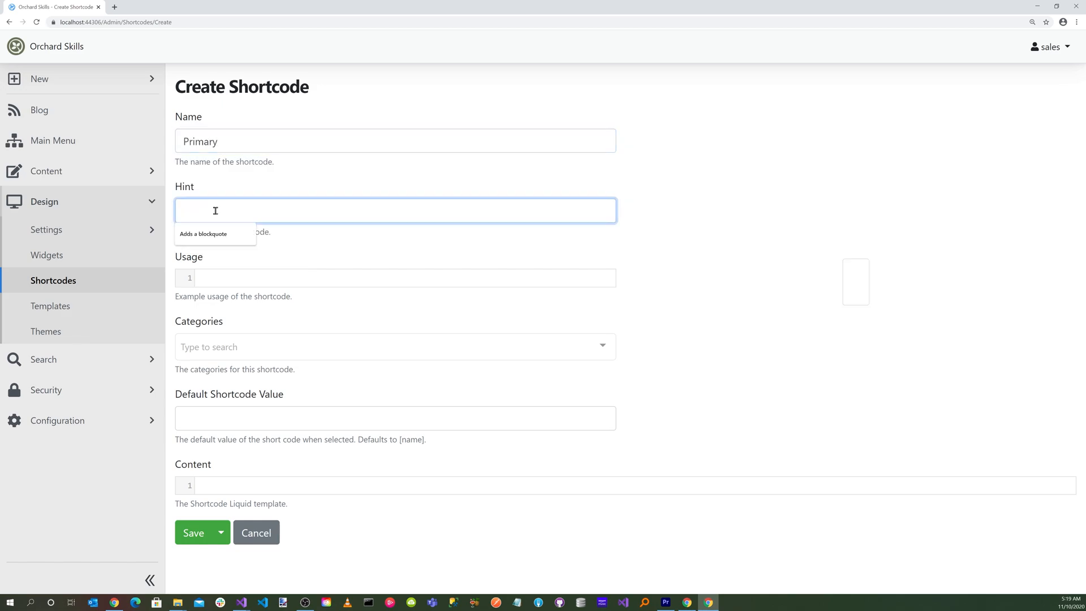
text(Selects the primary text )
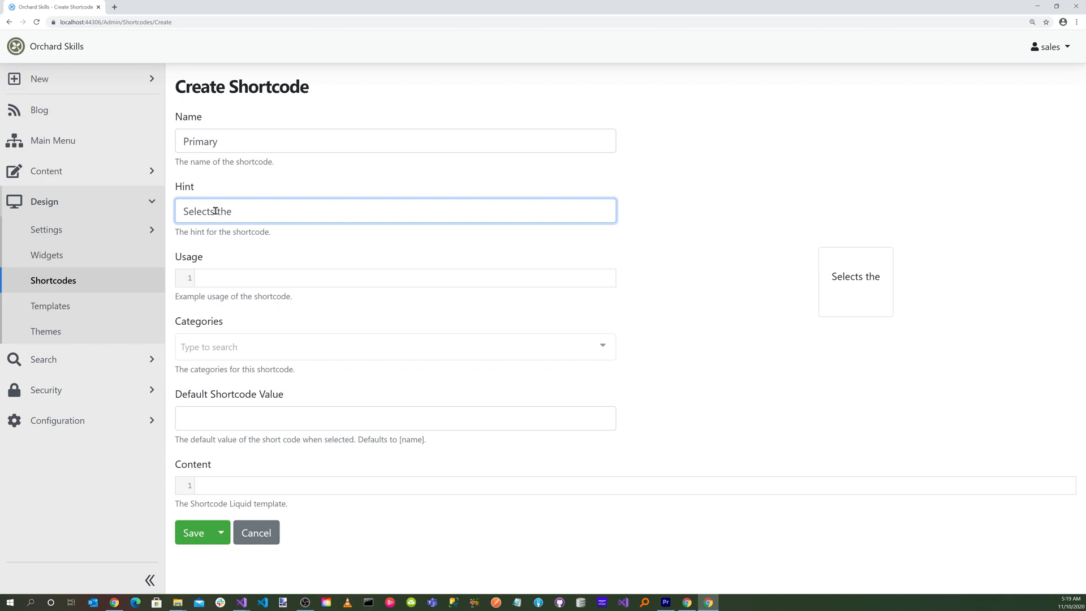
text(color)
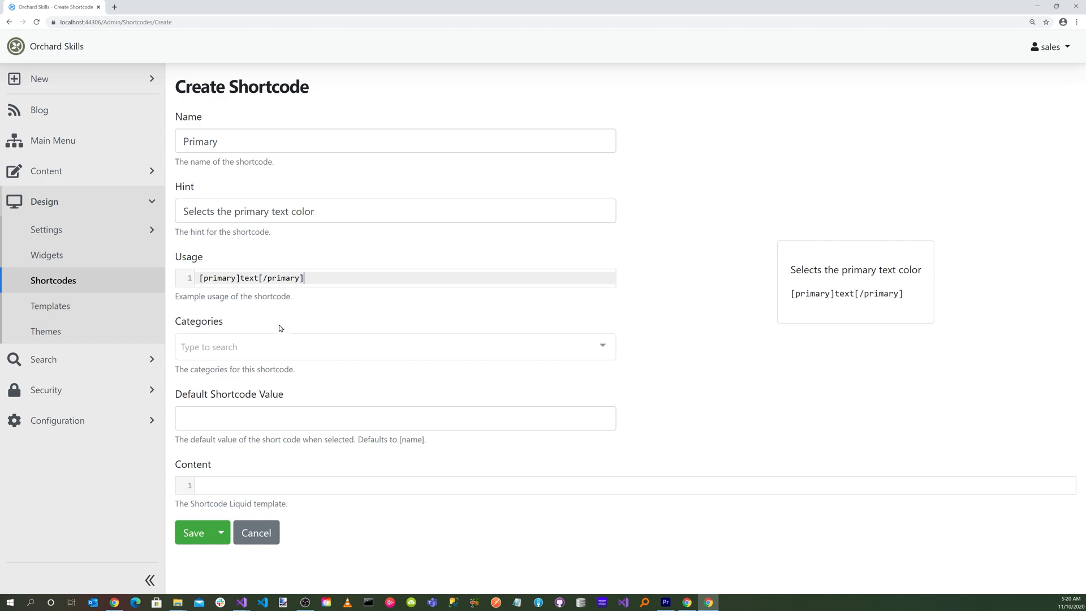
Step: Assign the Bootstrap category, fill the content with Liquid code wrapping Args.Text or Content in a text-primary span, and save the shortcode
click(272, 349)
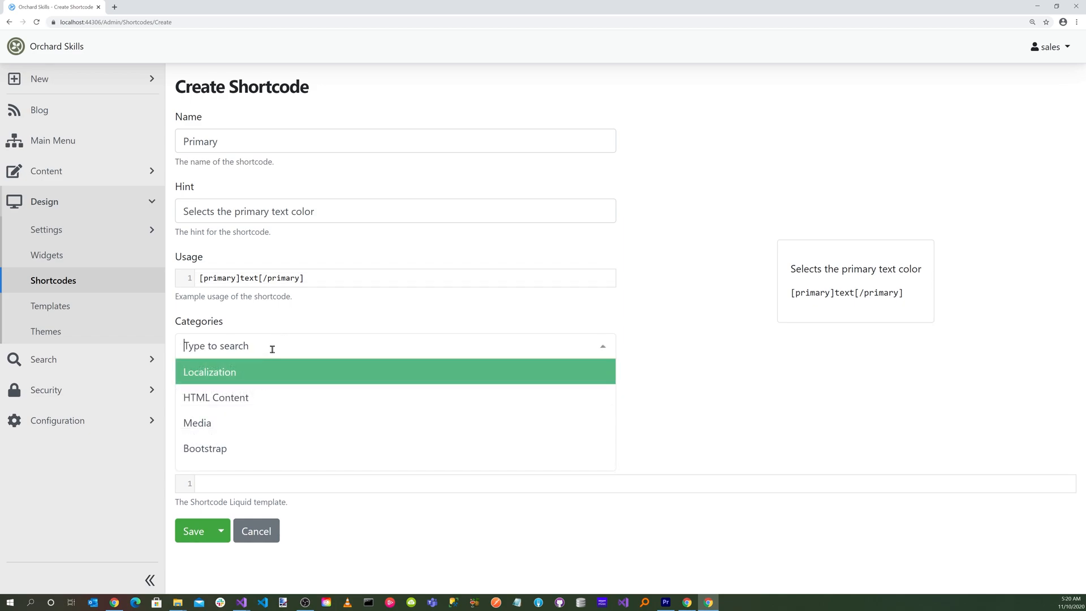
click(212, 448)
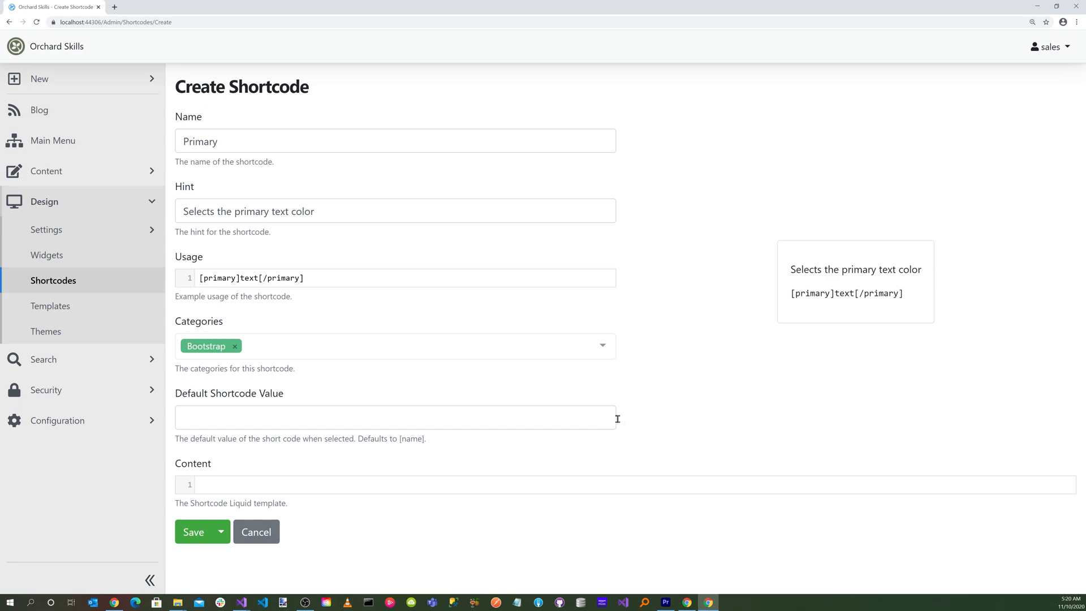
click(220, 487)
right_click(218, 486)
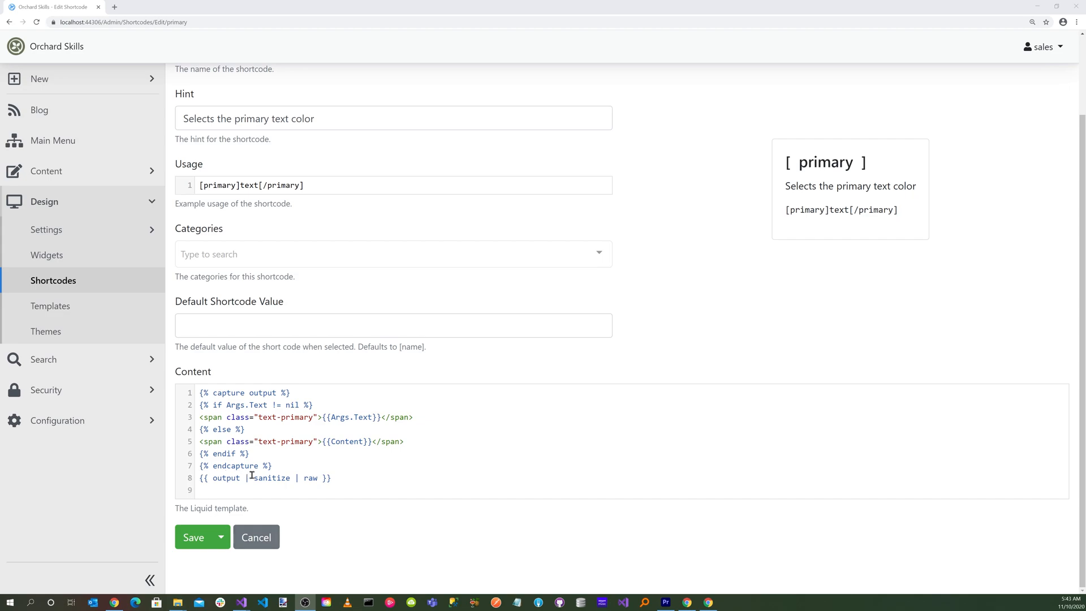
click(195, 537)
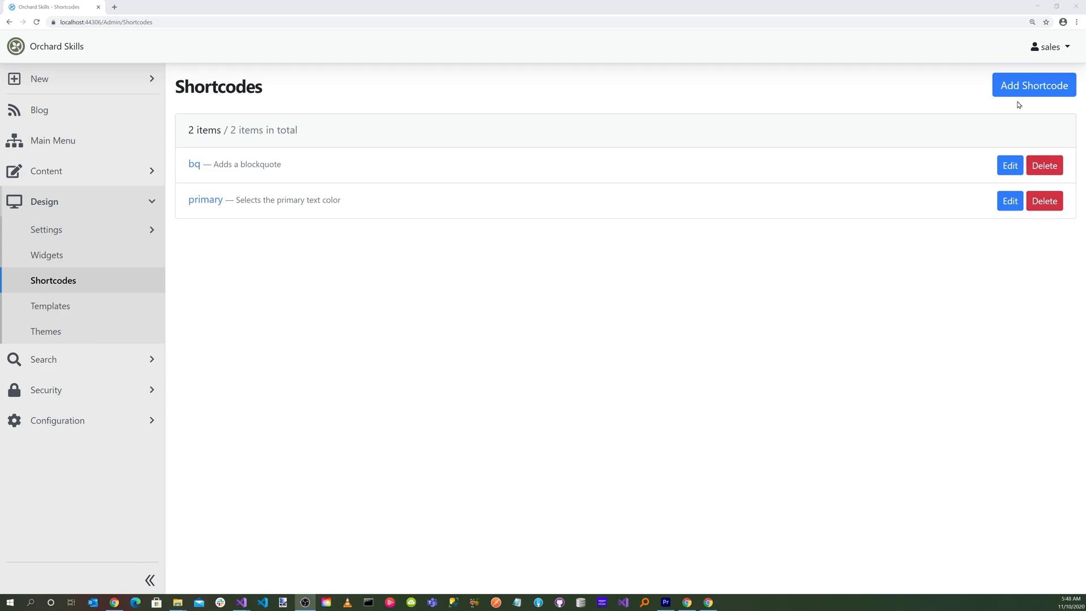
Step: Add a shortcode named Secondary with the hint "Selects the secondary text color" and the usage [secondary]text[/secondary]
click(1020, 91)
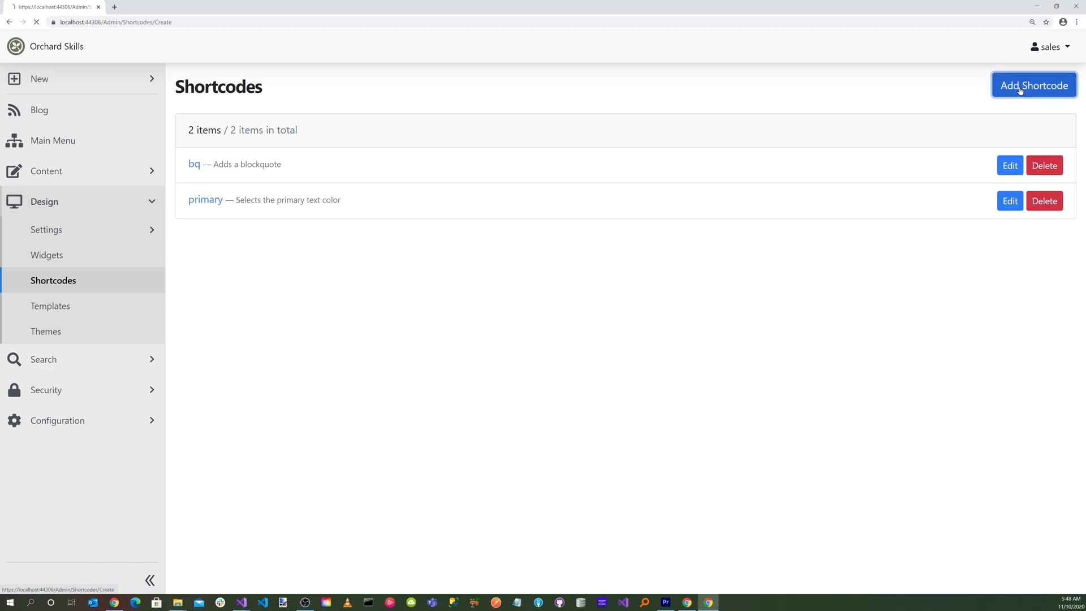
click(227, 139)
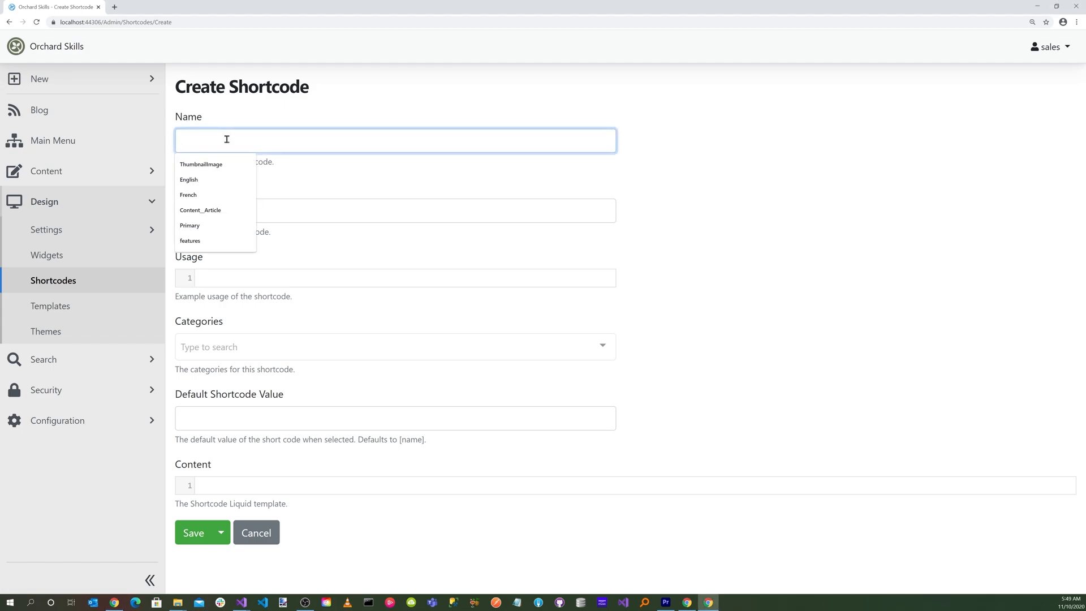
text(Secondary)
click(225, 206)
text(Selects the secondary text color)
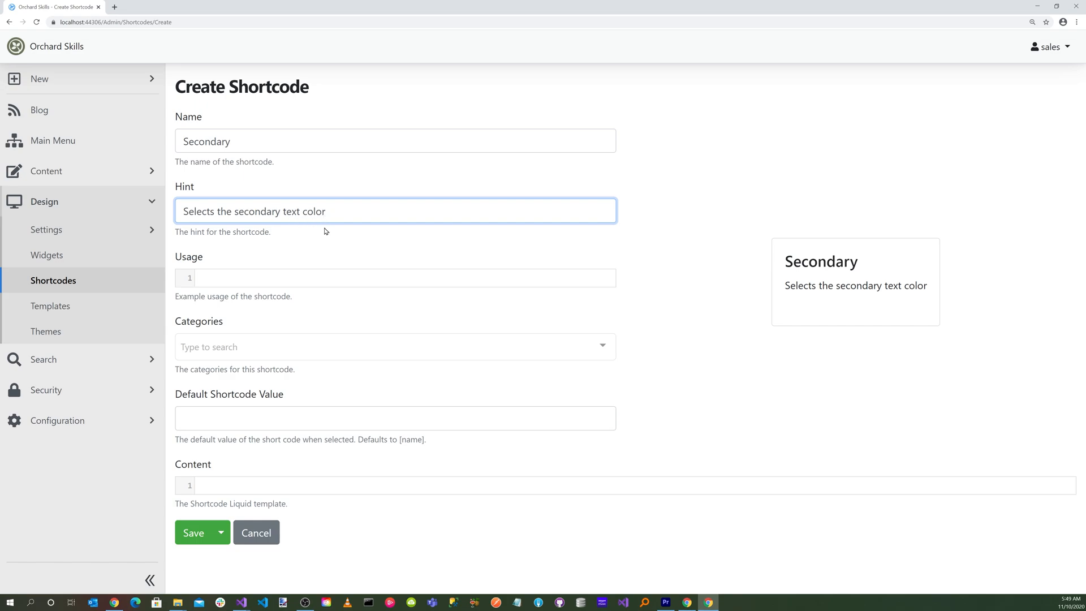
click(214, 278)
text([secondary]text[/secondary])
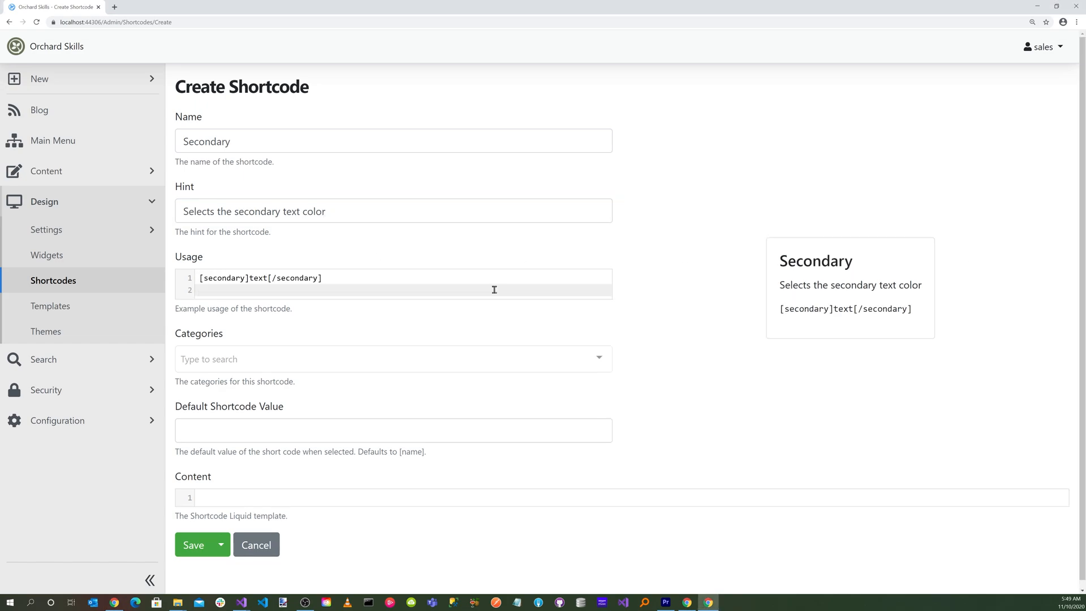
key(BackSpace)
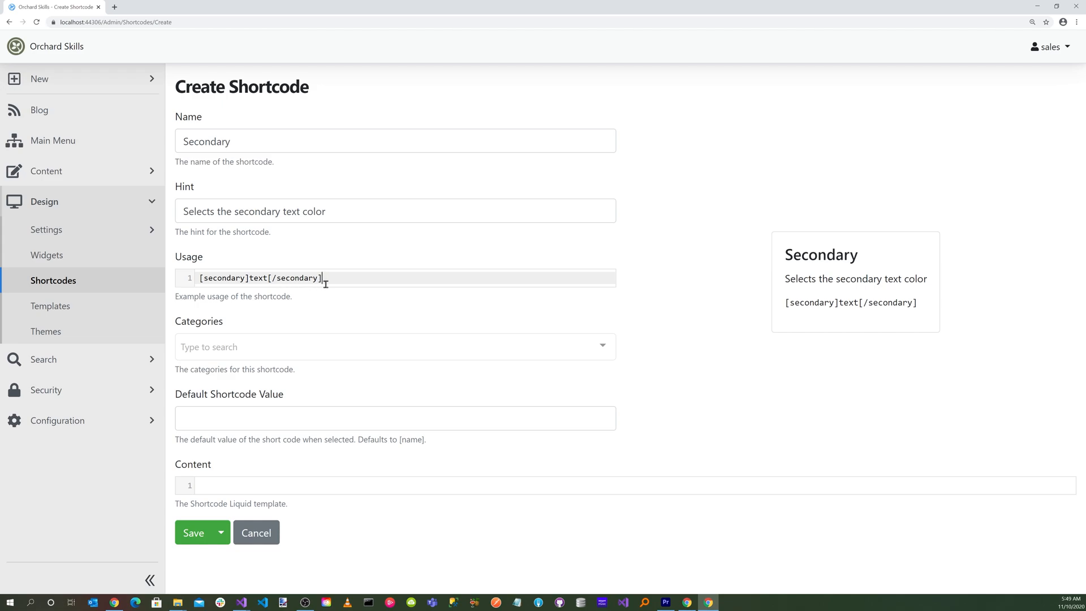
Step: Assign the Bootstrap category, fill the content with Liquid code wrapping Args.Text or Content in a text-secondary span, and save the shortcode
click(432, 347)
click(236, 446)
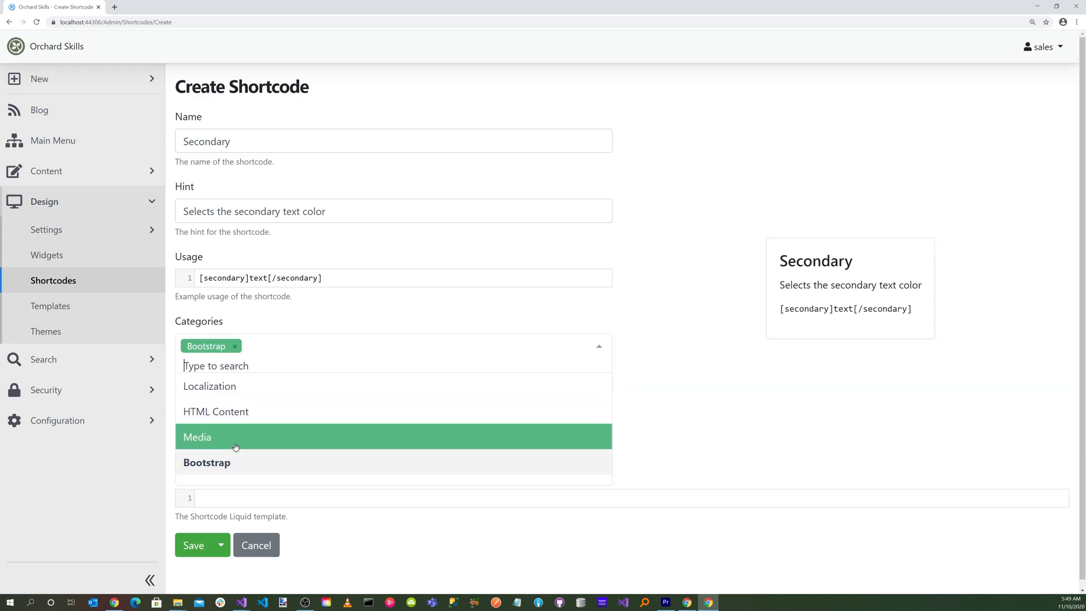
click(668, 433)
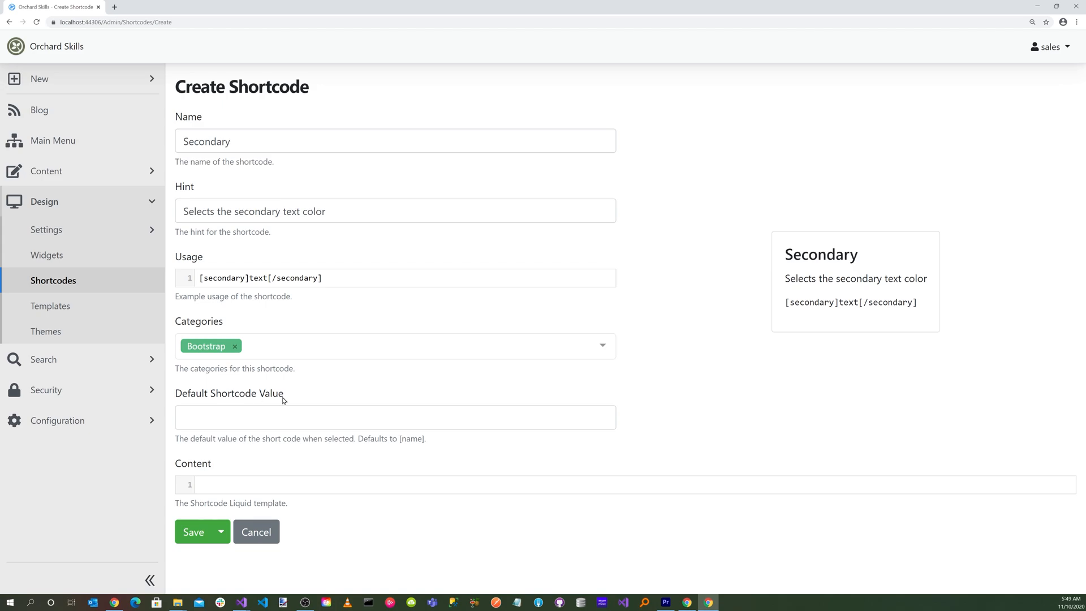
click(212, 484)
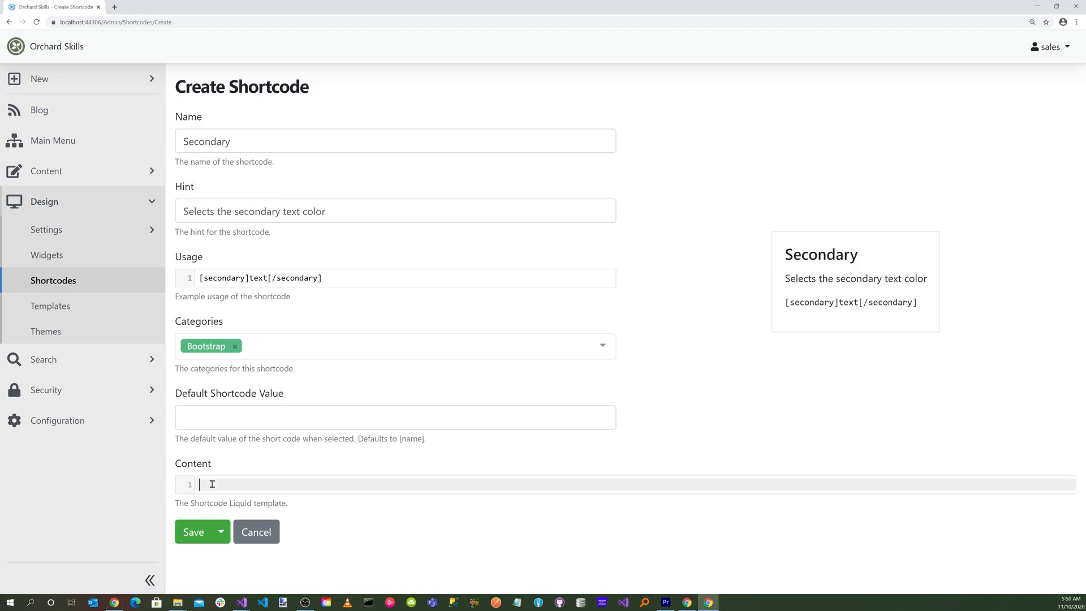
text({% capture output %} {% if Args.Text != nil %} <span class="text-secondary">{{Args.Text}}</span> {% else %} <span class="text-secondary">{{Content}}</span> {% endif %} {% endcapture %} {{ output | sanitize | raw }})
scroll(706, 430, down, 2)
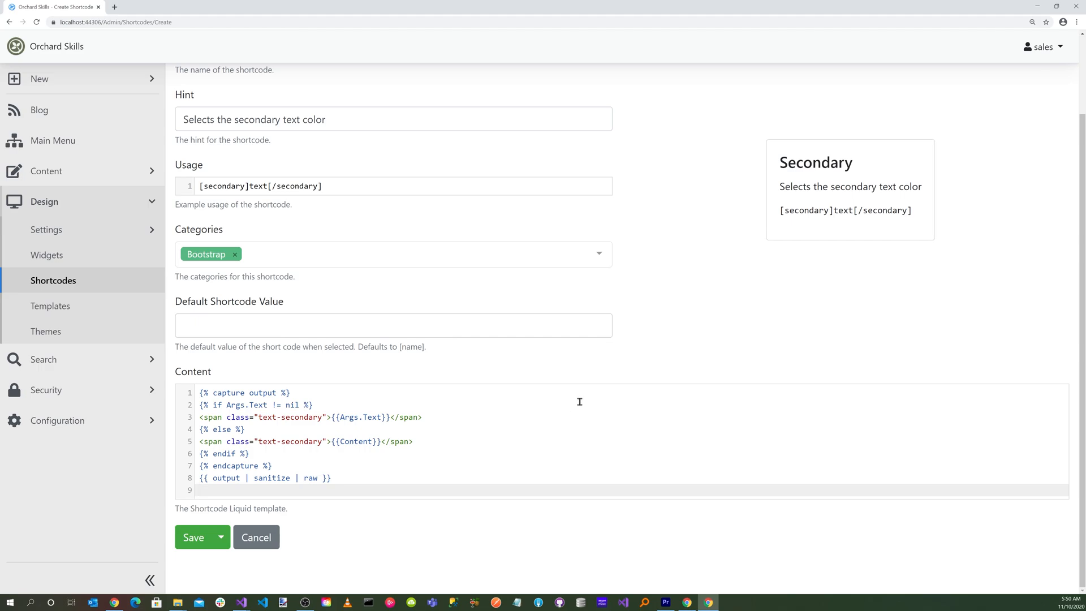
click(194, 537)
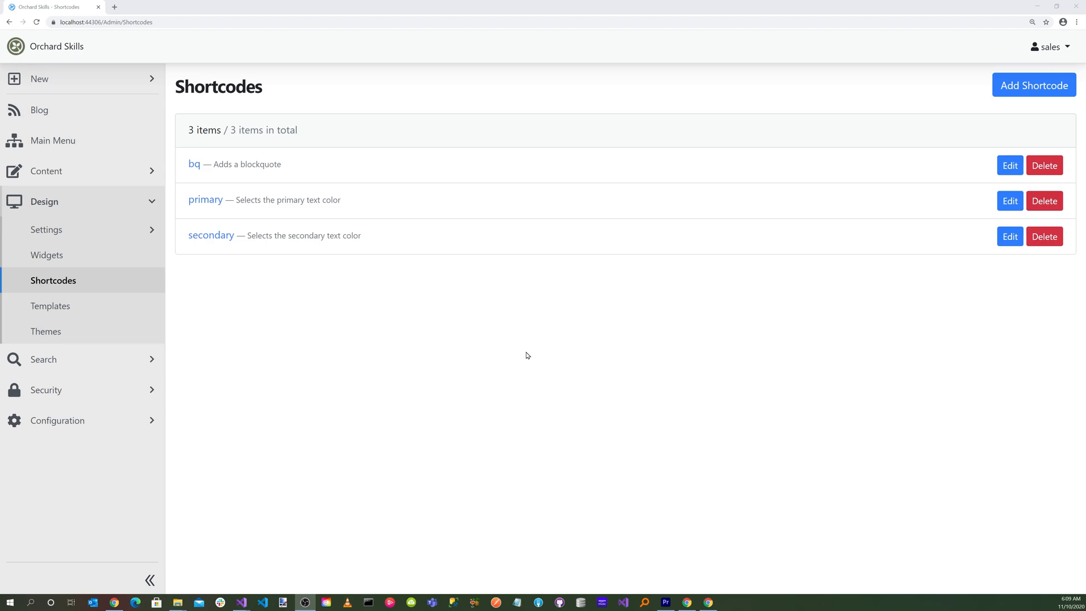
Step: Open the About article for editing and replace its HtmlBody text with the "Your time is limited" quote in a [bq cite="Steve Jobs"] shortcode
click(54, 176)
click(65, 203)
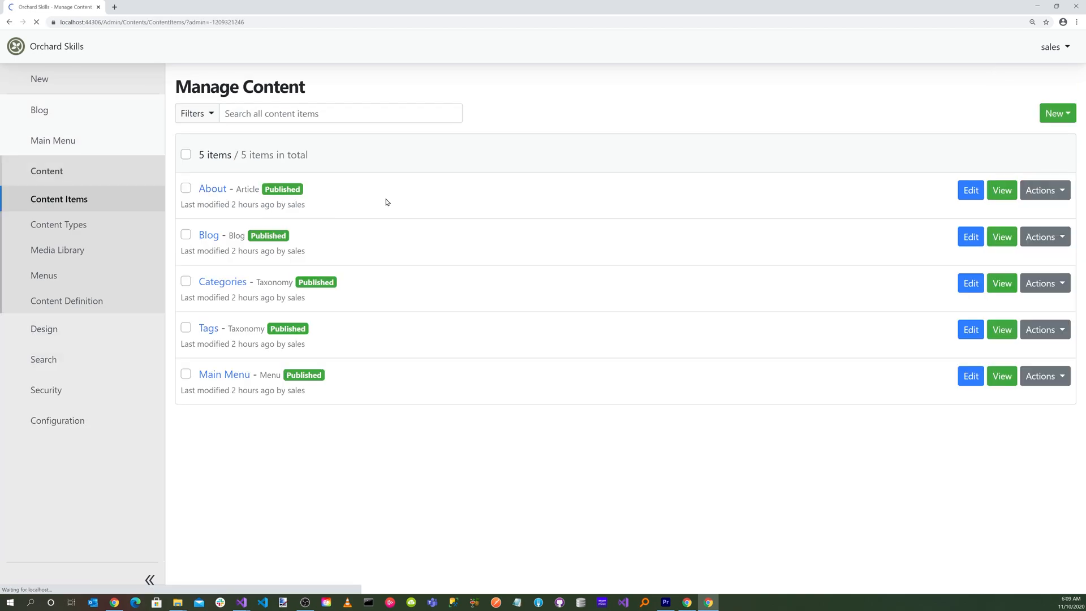
click(970, 190)
scroll(448, 393, down, 2)
drag(351, 367, 187, 274)
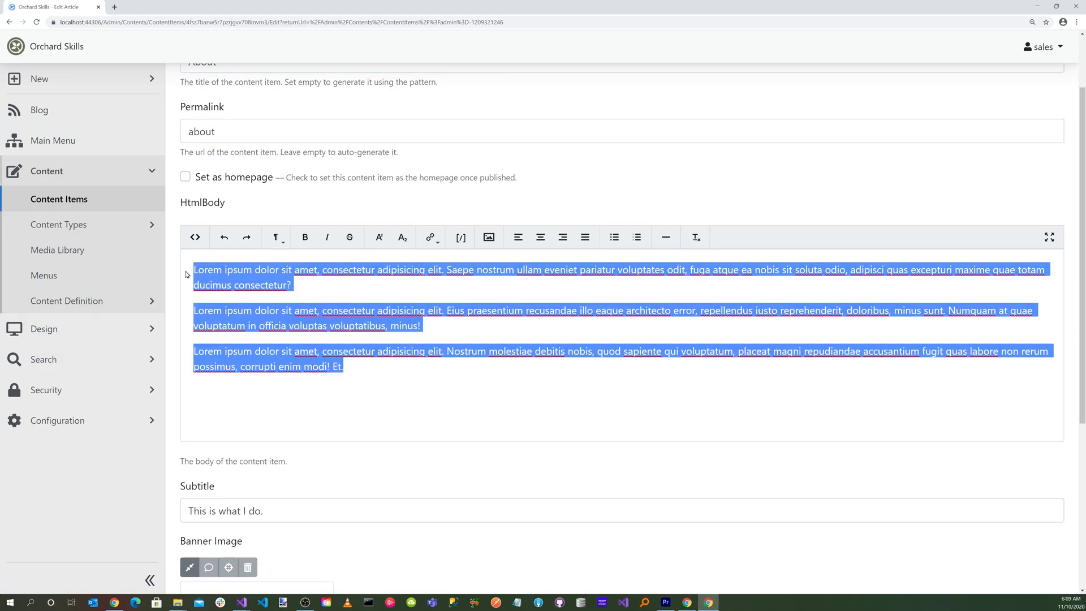
key(Delete)
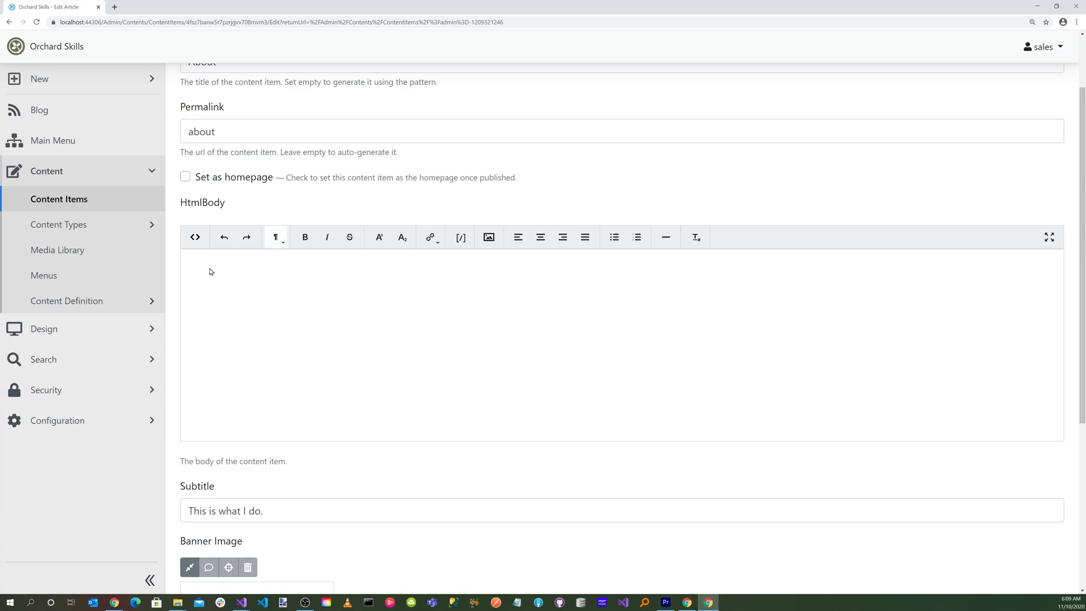
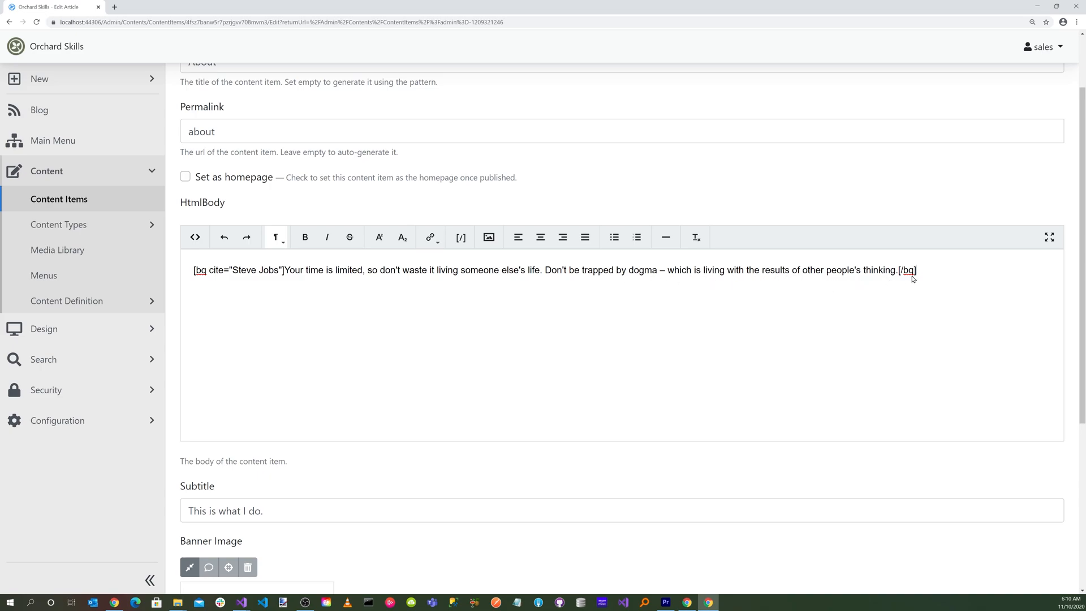
Step: Below the quote, add the lines [primary]Primary Text Color[/primary], [secondary]Secondary Text Color[/secondary] and [locale en-us]English Text[/locale][locale fr-fr]French Text[/locale]
click(933, 275)
key(Return)
text([primary]Primary Text Color[/primary])
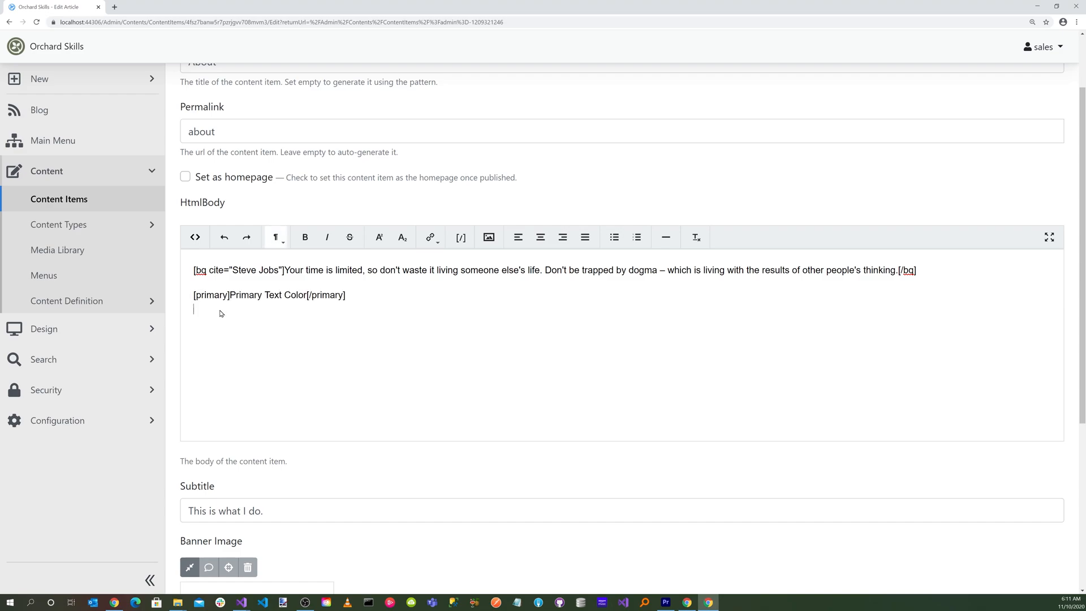
text([secondary]Secondary Text Color[/secondary])
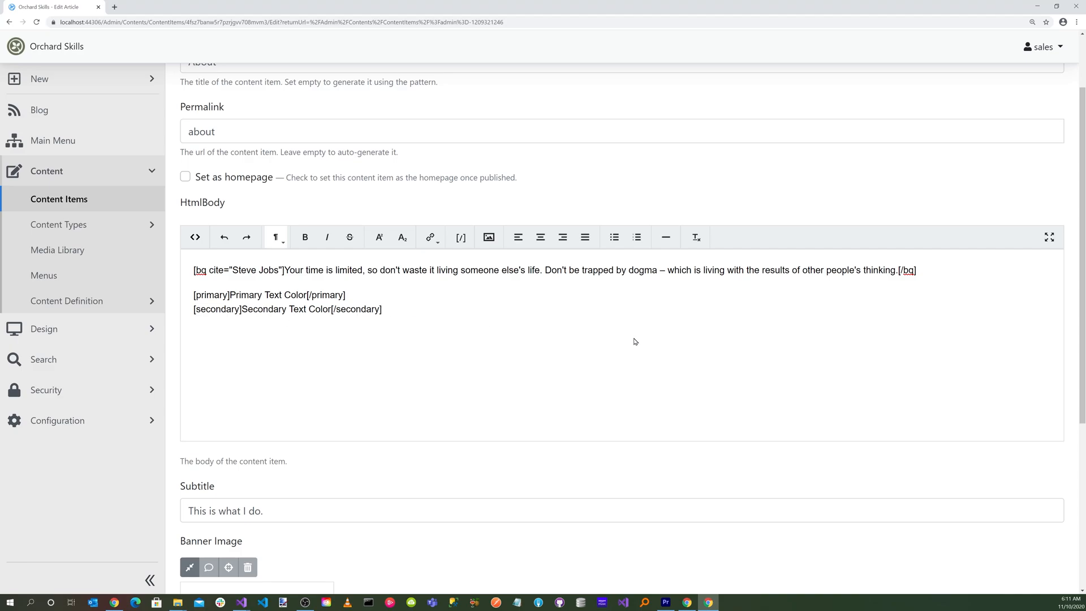
text([locale en-us]English Text[/locale][locale fr-fr]French Text[/locale])
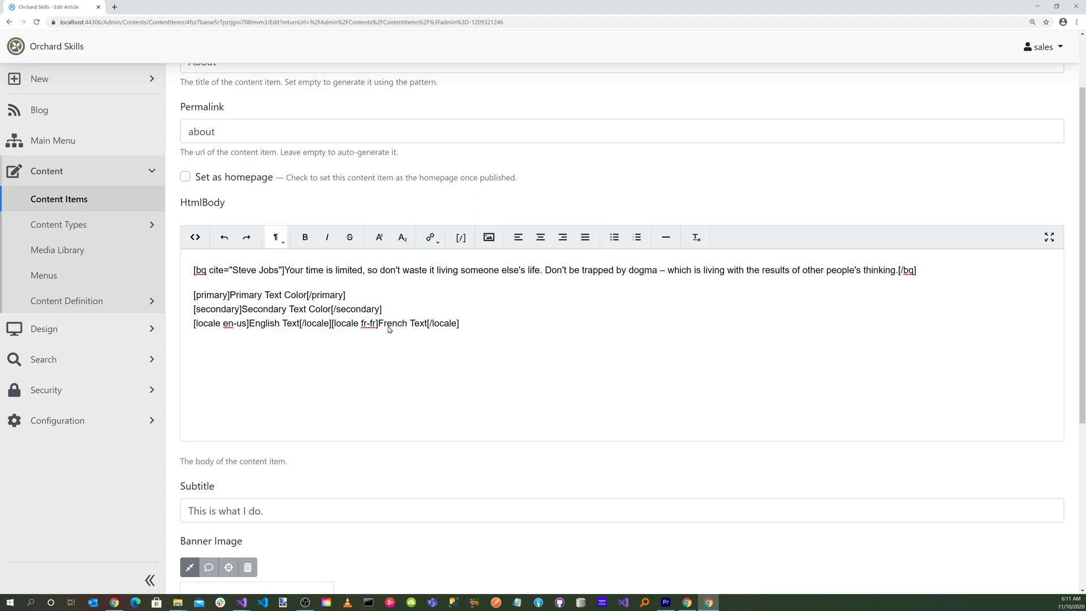
Step: Add the line [image width="100" height="100"]about-bg.jpg[/image] at the end of the body and publish the article
click(487, 324)
key(Return)
text([image width="100" height="100"]about-bg.jpg[/image])
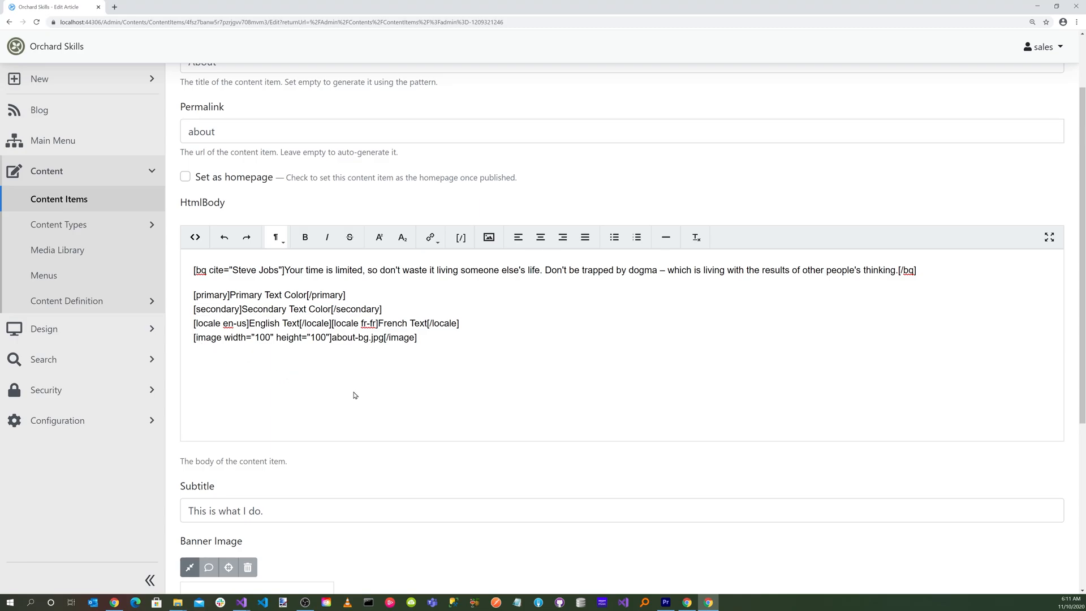
scroll(365, 394, down, 2)
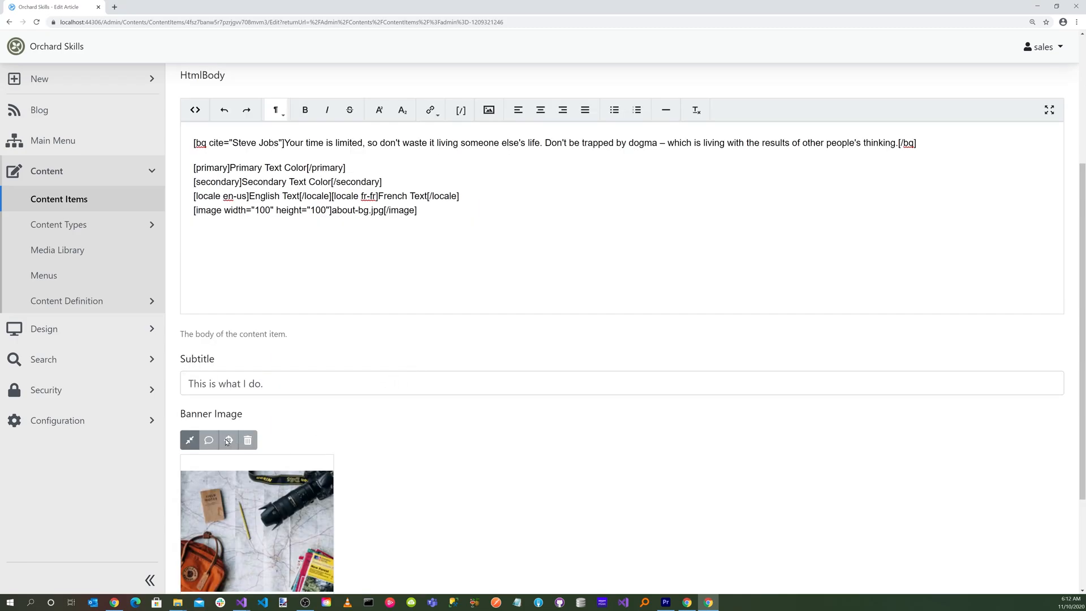
scroll(208, 417, down, 2)
click(209, 533)
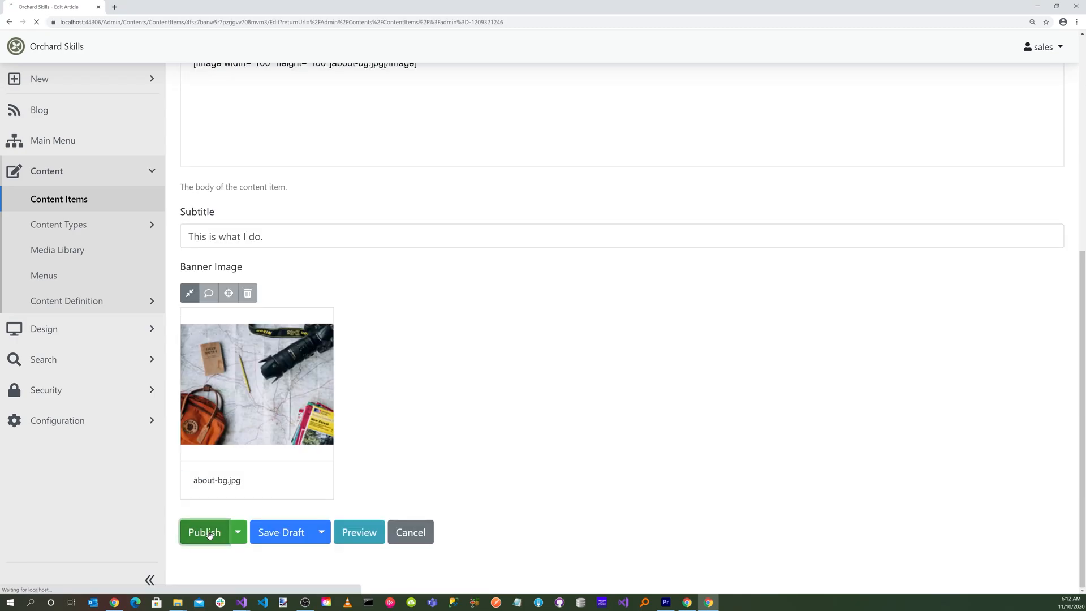
Step: Open the public site's About page and examine how the quote, text color, locale and image shortcodes render
click(19, 48)
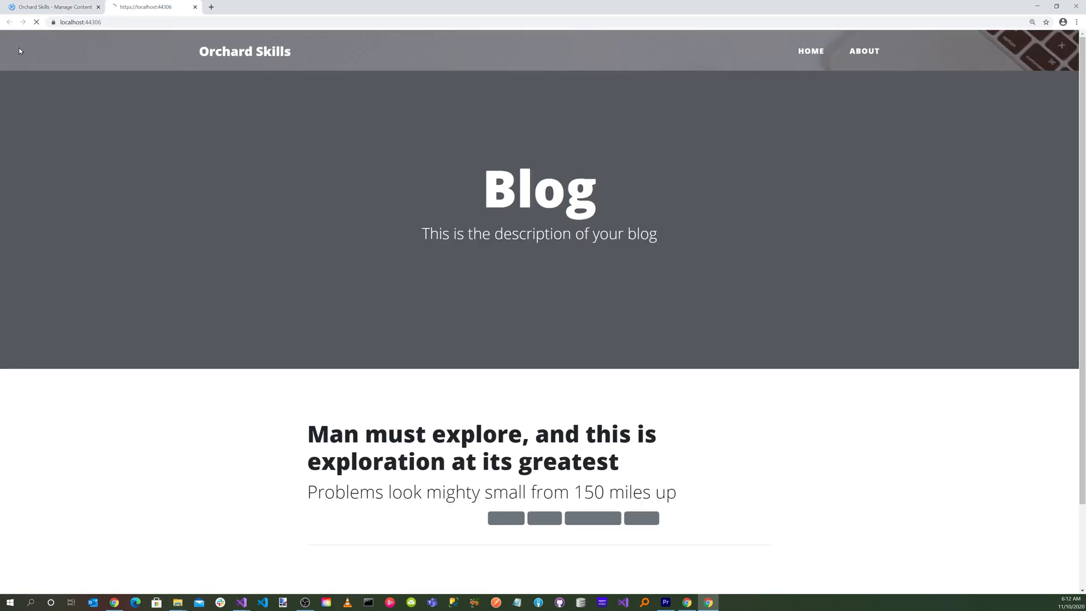
click(866, 51)
scroll(616, 412, down, 3)
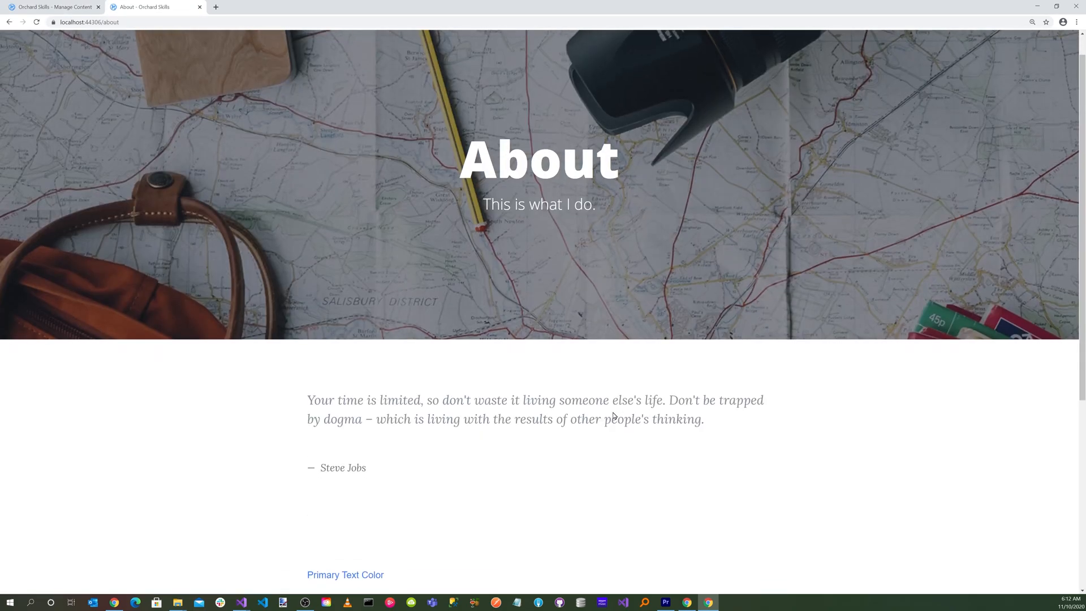
scroll(617, 407, down, 3)
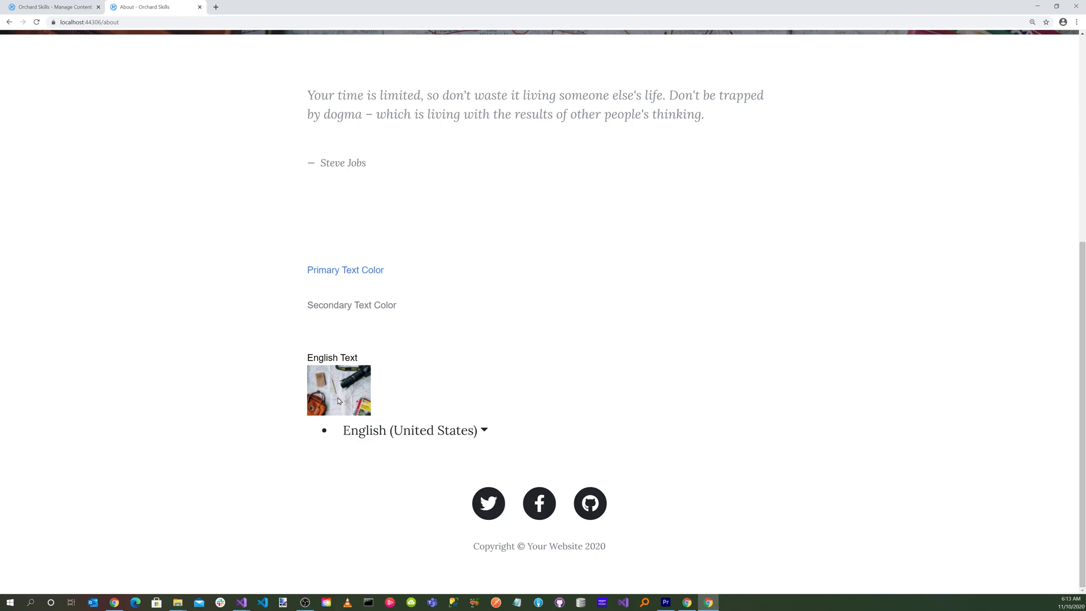
Step: Switch the About page's culture to French (France) and check the text from the locale shortcode
click(480, 431)
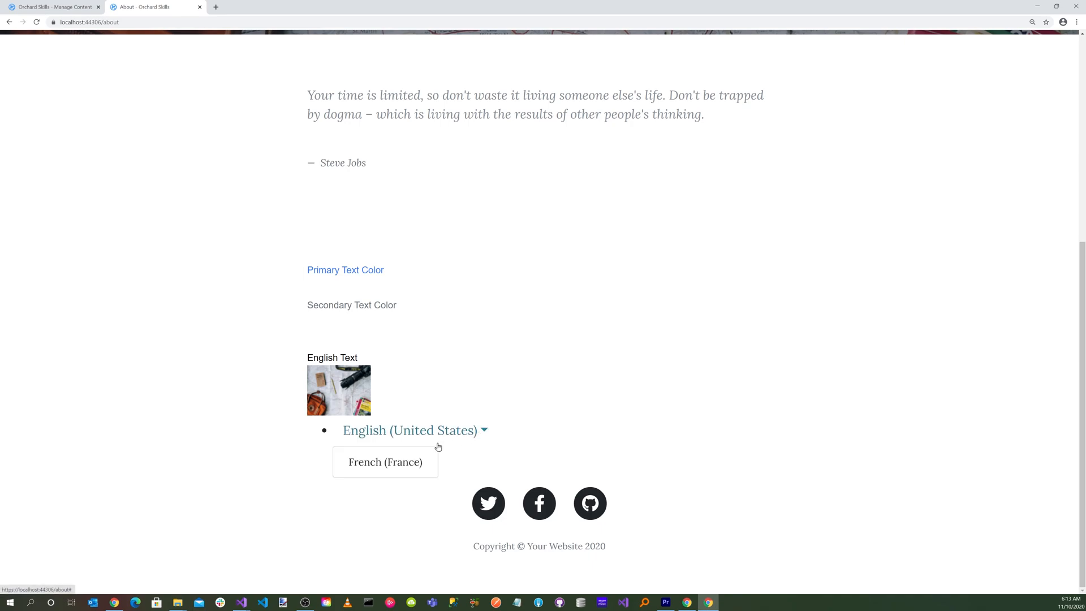
click(407, 470)
scroll(429, 446, down, 4)
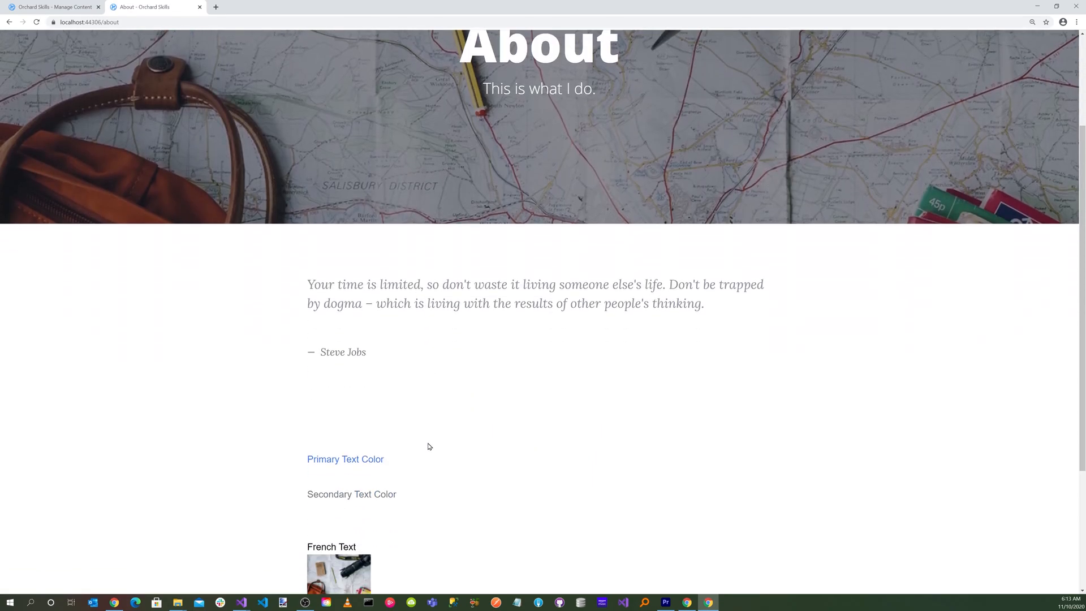
scroll(428, 445, down, 2)
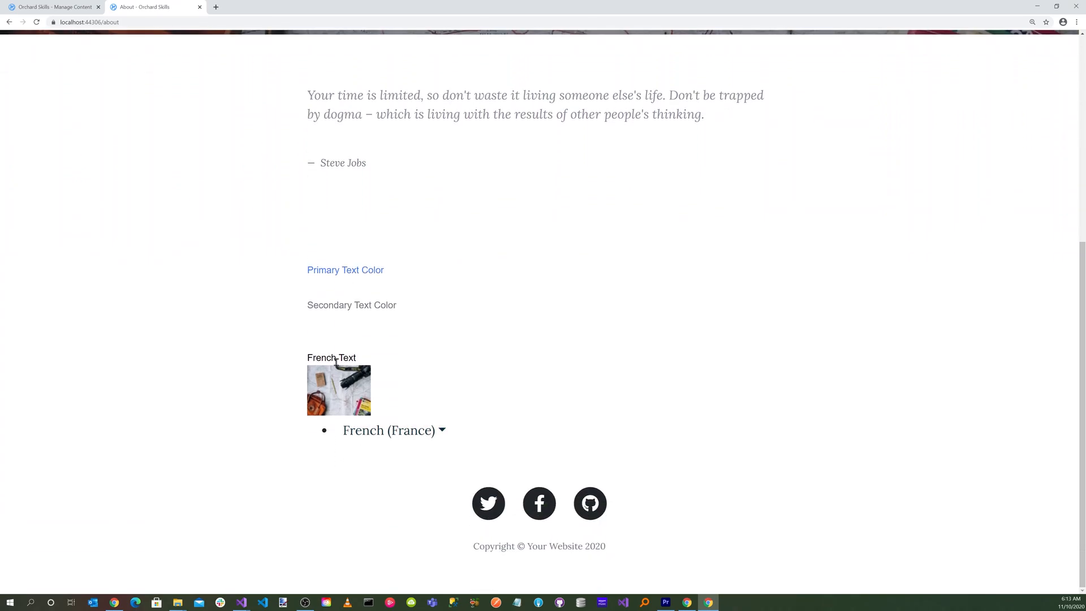
Step: Switch the page's culture back to English (United States) and review the rendered shortcodes
click(439, 431)
click(420, 463)
scroll(425, 423, down, 4)
scroll(428, 417, down, 2)
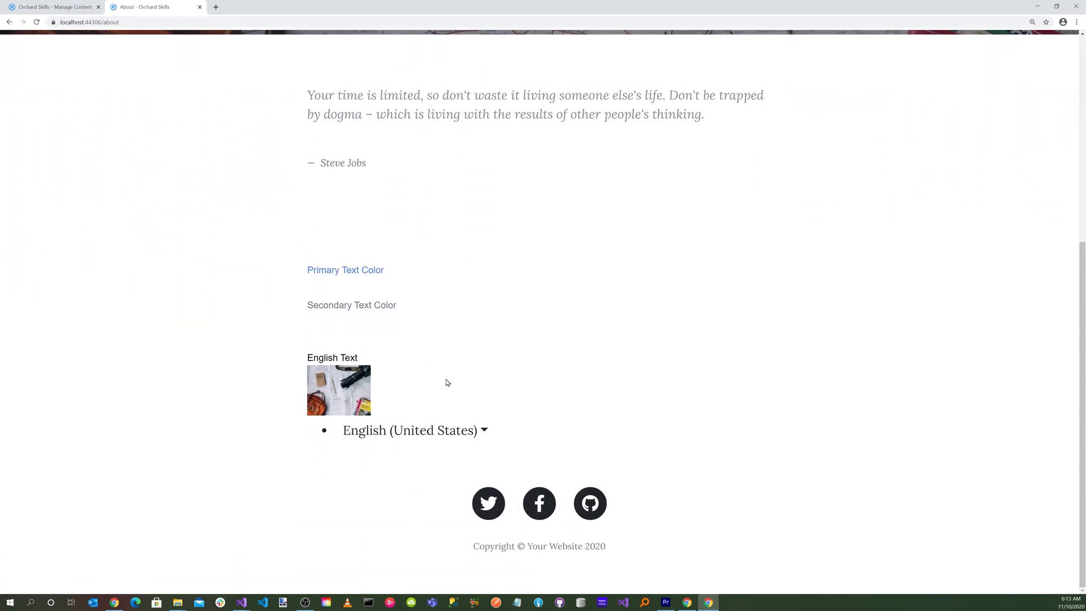
scroll(446, 380, up, 3)
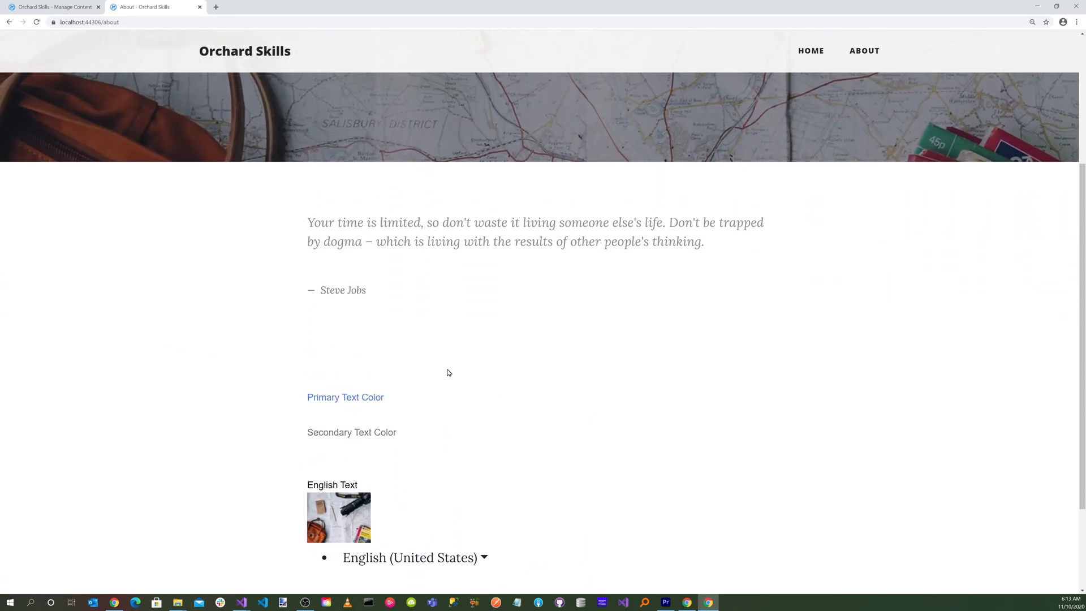